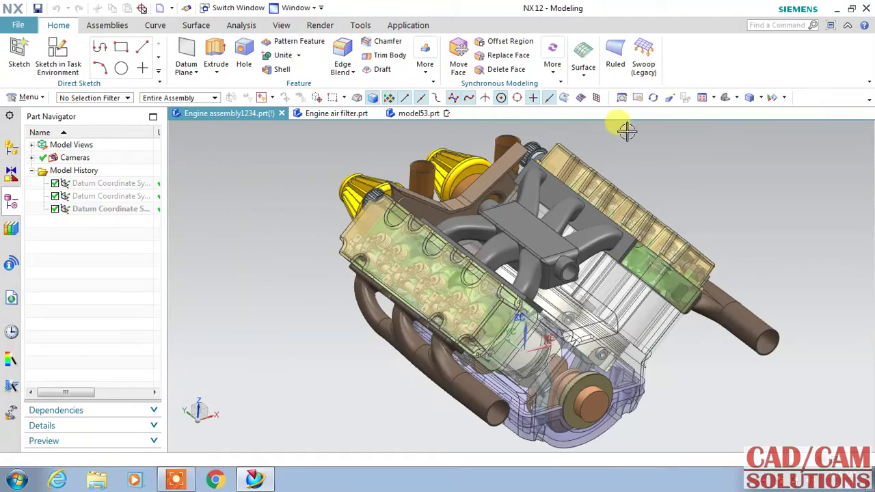
Inspect the engine and the finished Engine air filter part, then start a sketch in model53.prt.
click(727, 97)
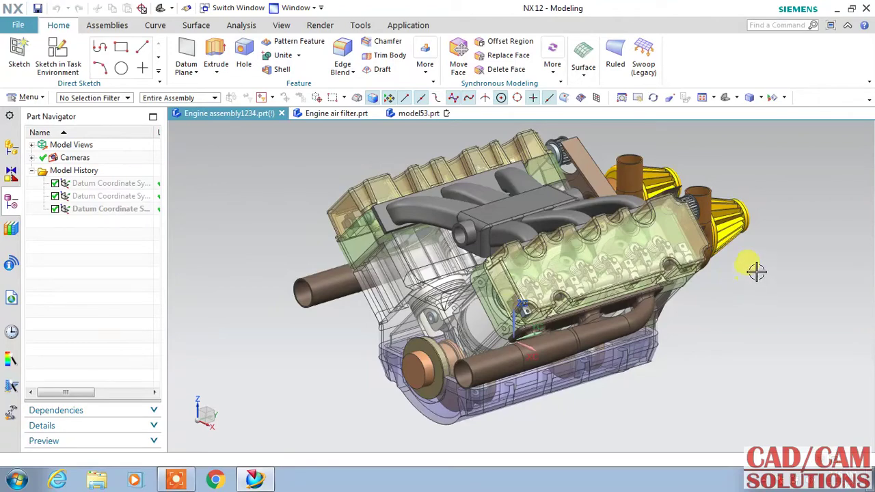
mouse_move(759, 307)
middle_down()
mouse_move(698, 274)
mouse_move(706, 325)
middle_up()
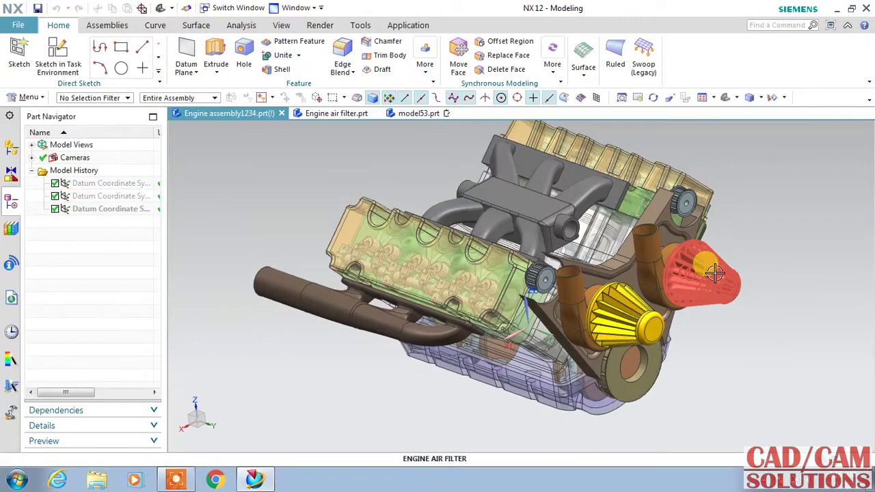
click(319, 121)
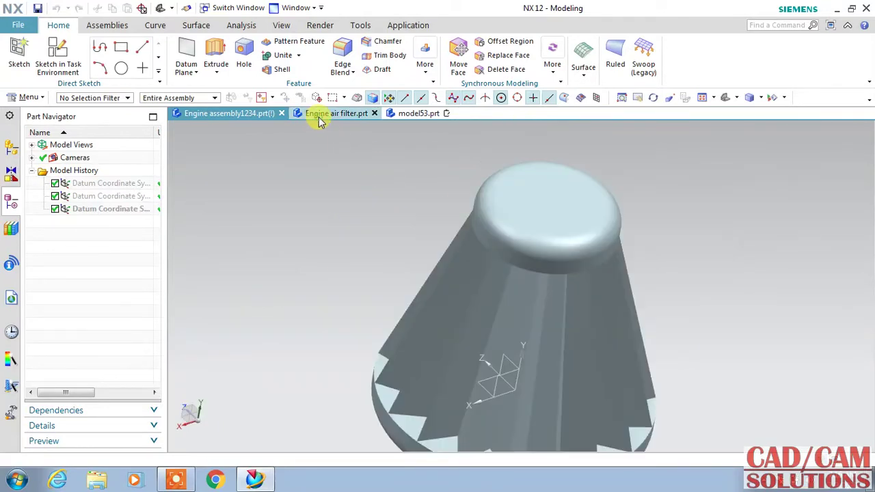
mouse_move(365, 185)
middle_down()
mouse_move(461, 221)
mouse_move(461, 180)
mouse_move(447, 172)
mouse_move(407, 166)
mouse_move(383, 185)
middle_up()
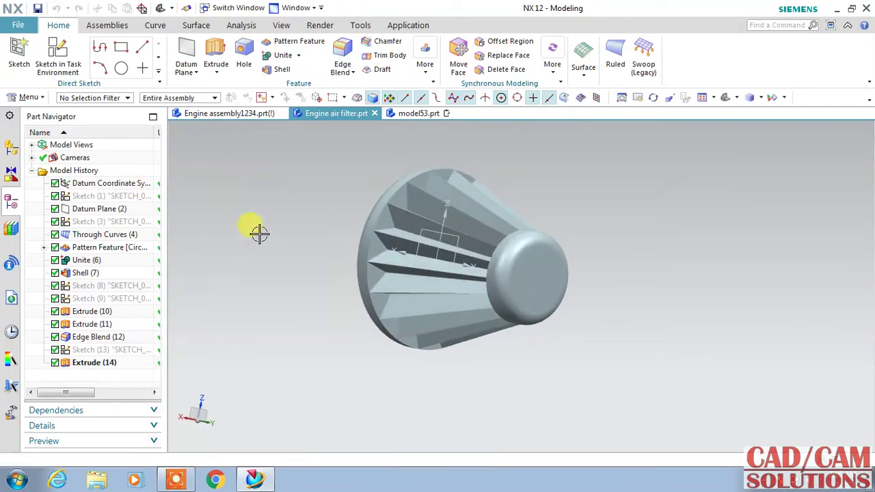
click(409, 112)
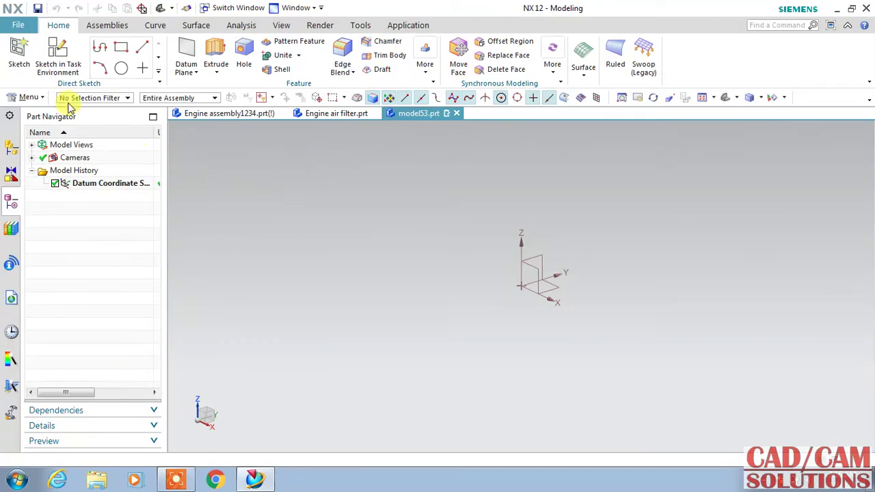
click(58, 58)
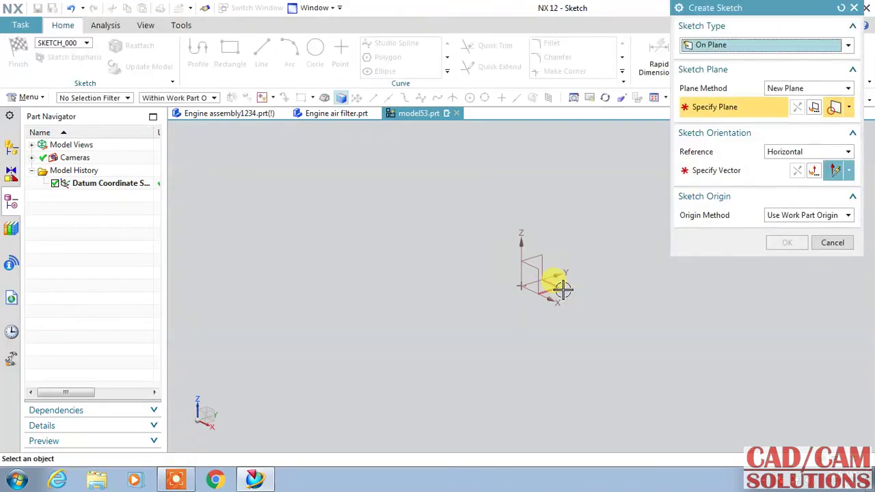
Place the sketch on the XY plane oriented along X and draw slanted profile lines from the origin.
click(560, 289)
click(560, 304)
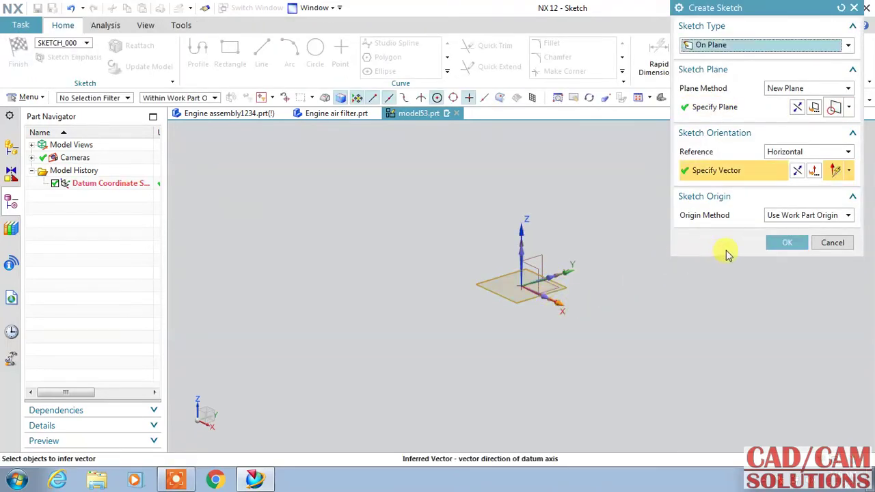
click(801, 246)
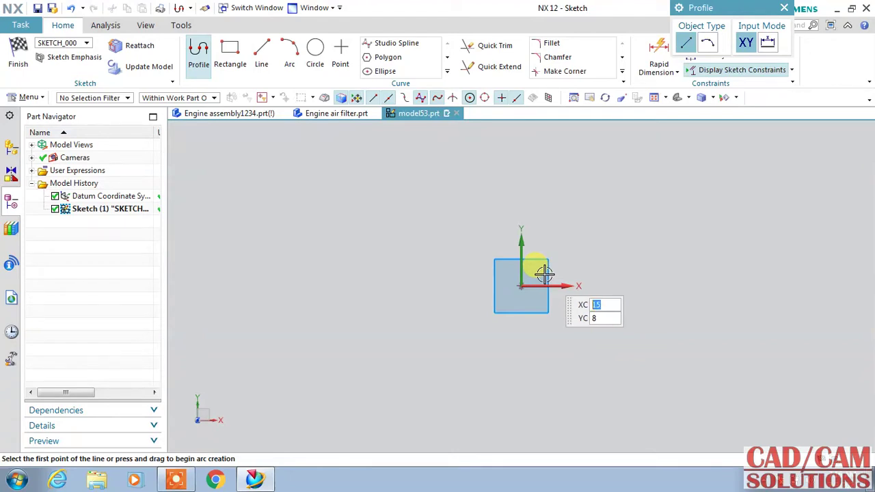
click(520, 287)
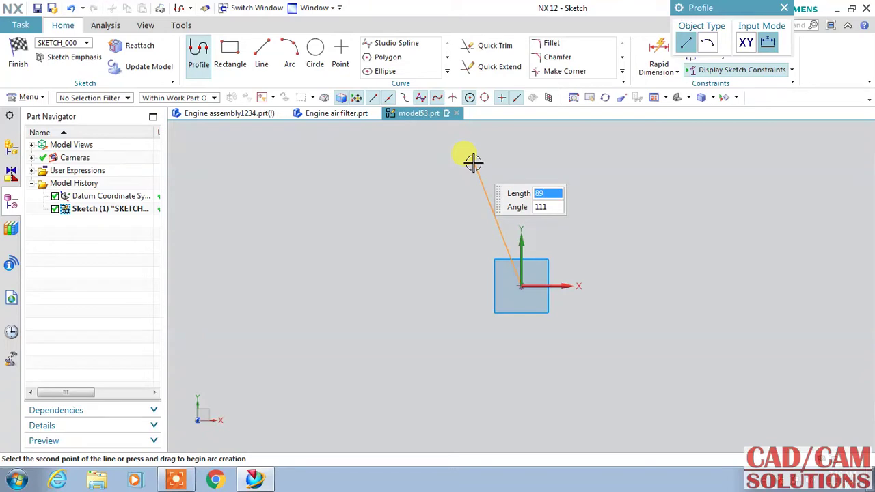
click(521, 125)
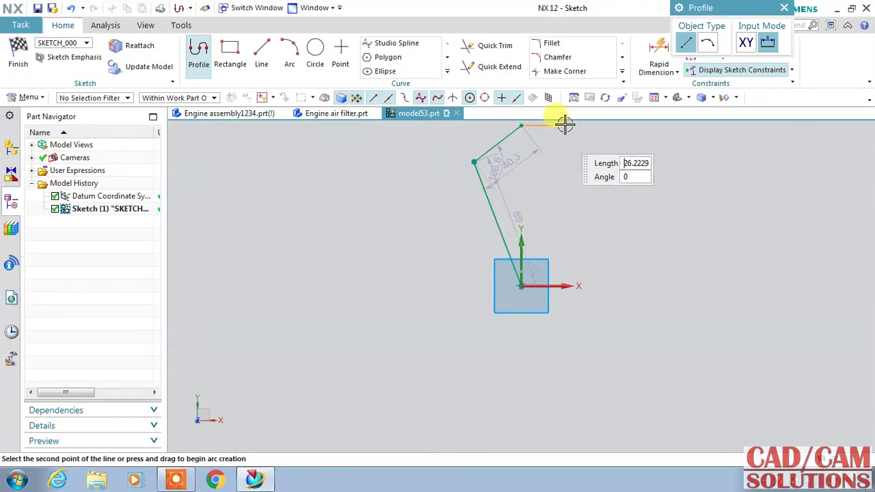
Mirror both lines about the vertical axis to close the kite outline.
click(445, 73)
click(405, 84)
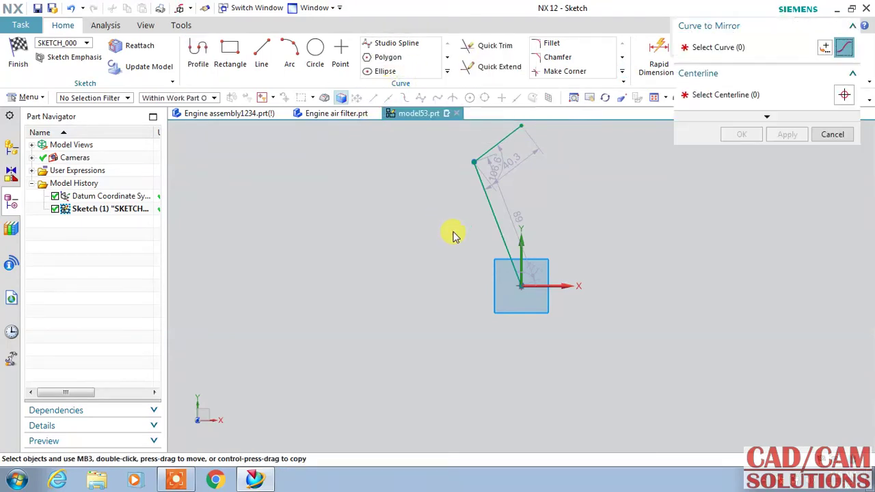
click(486, 152)
click(492, 208)
click(746, 96)
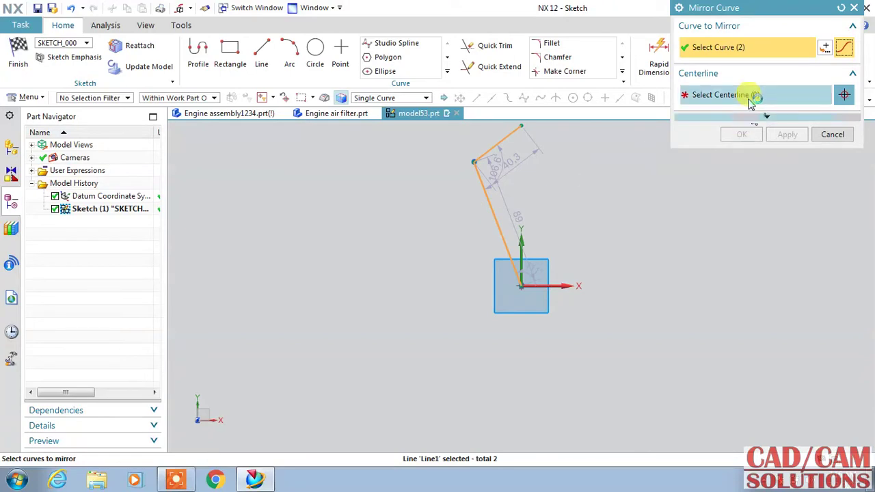
click(526, 243)
click(759, 135)
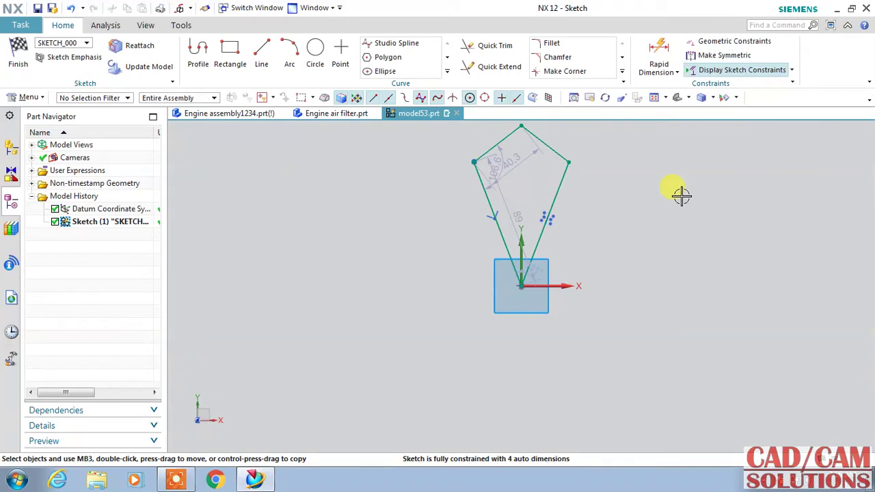
scroll(682, 196, up, 2)
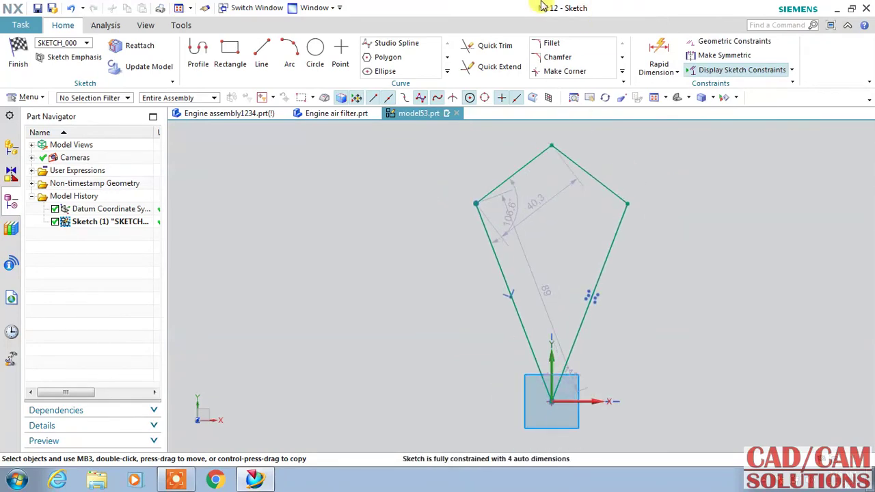
Dimension the kite's lower height to 50 and its upper rise to 20.
click(659, 51)
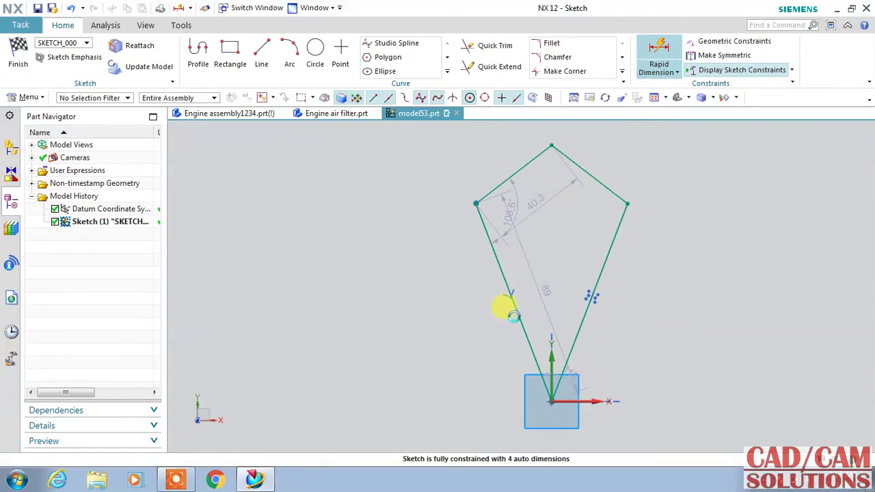
click(463, 315)
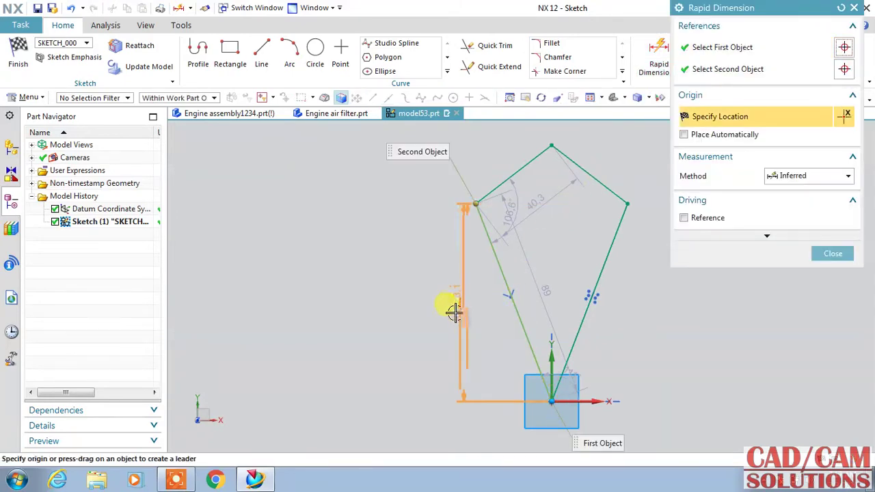
click(385, 321)
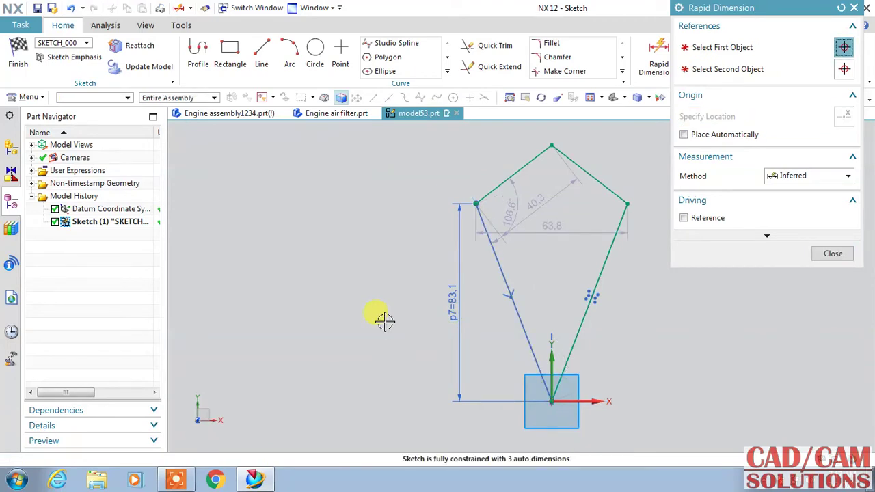
text(50)
key(Return)
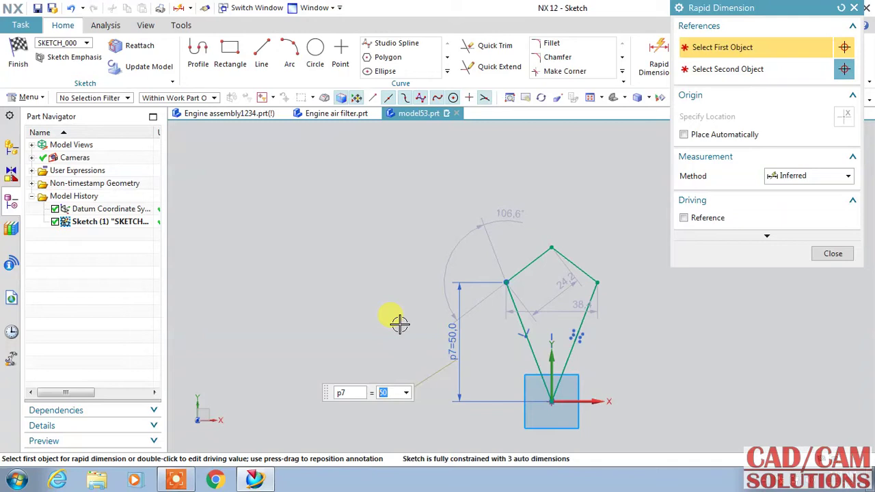
click(585, 270)
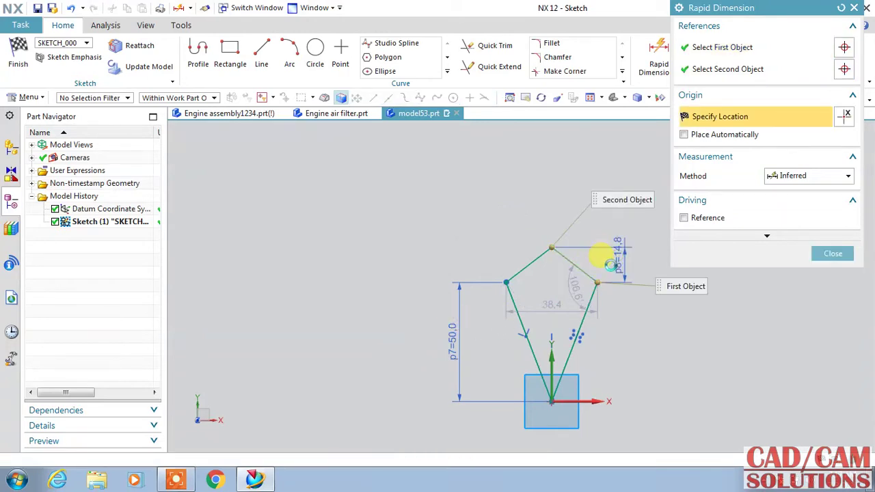
click(611, 265)
text(20)
key(Return)
double_click(611, 265)
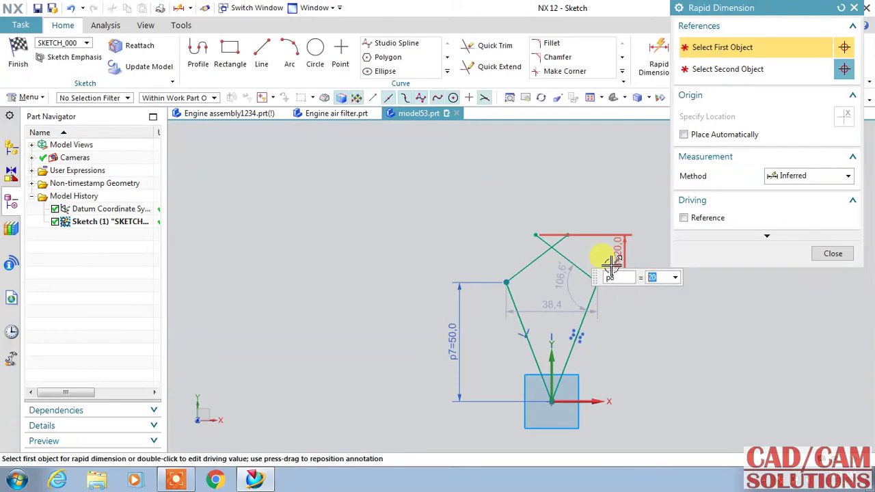
click(818, 254)
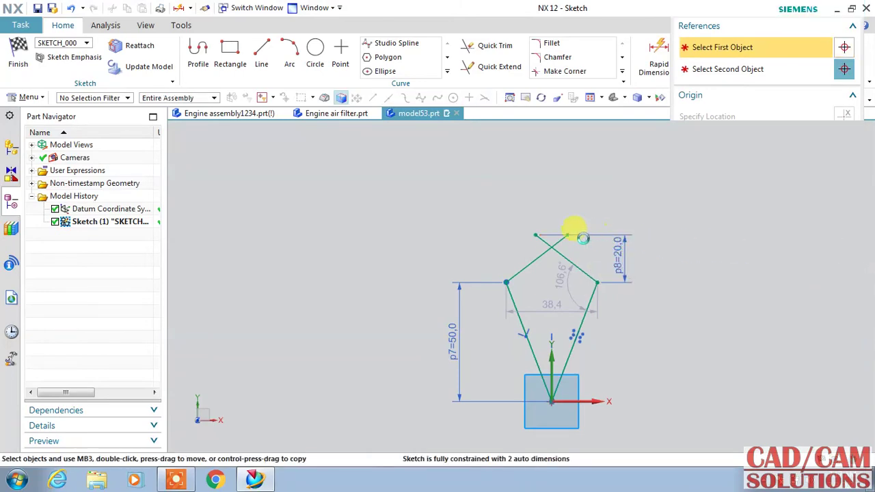
Make the two top line endpoints coincident so they meet at one apex.
click(569, 234)
click(532, 232)
click(567, 188)
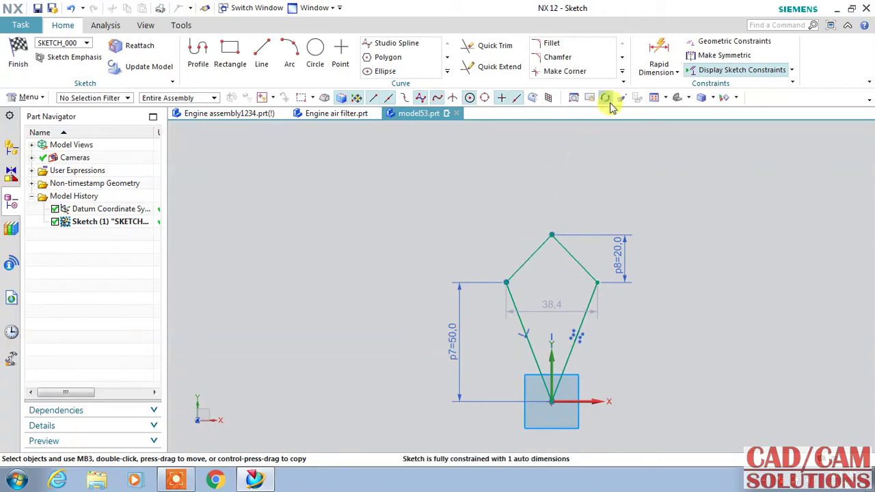
click(675, 70)
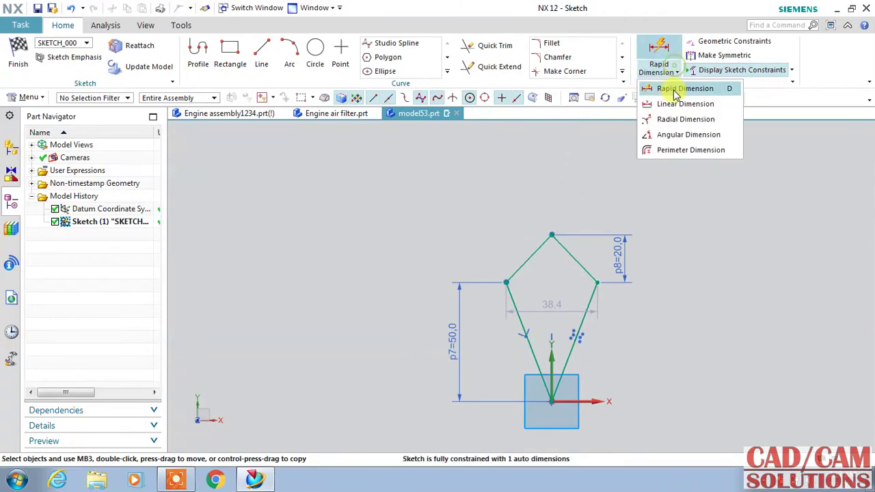
Add a 110° angle dimension, then undo it and delete the dimension.
click(683, 135)
click(532, 247)
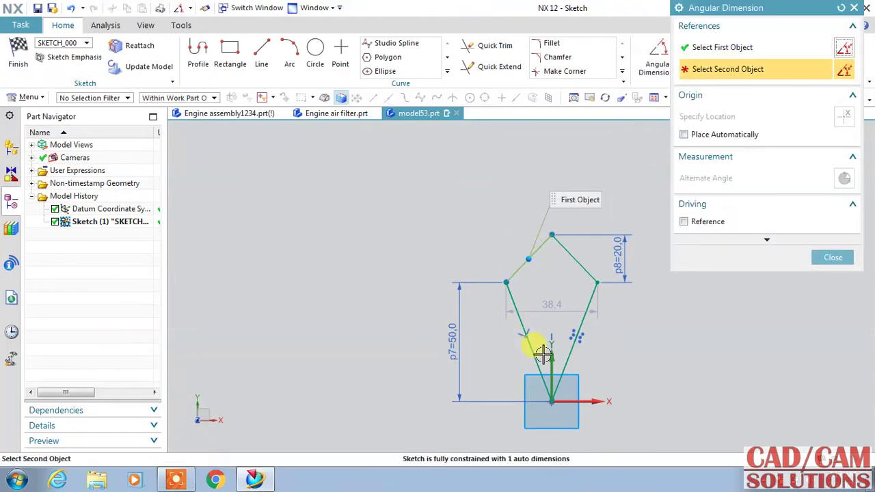
click(537, 346)
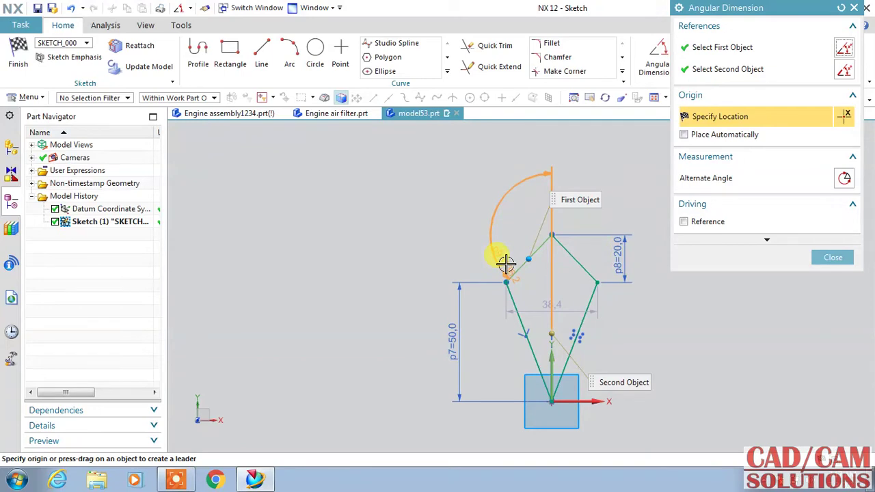
click(522, 237)
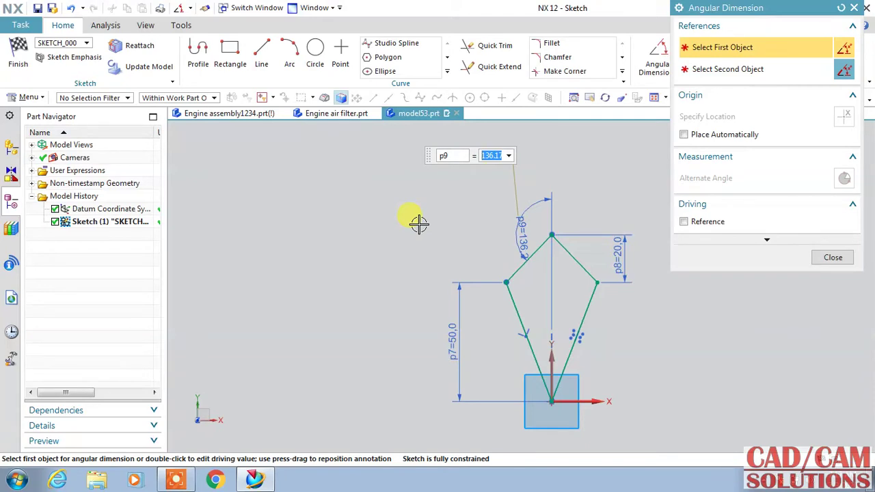
text(110)
key(Return)
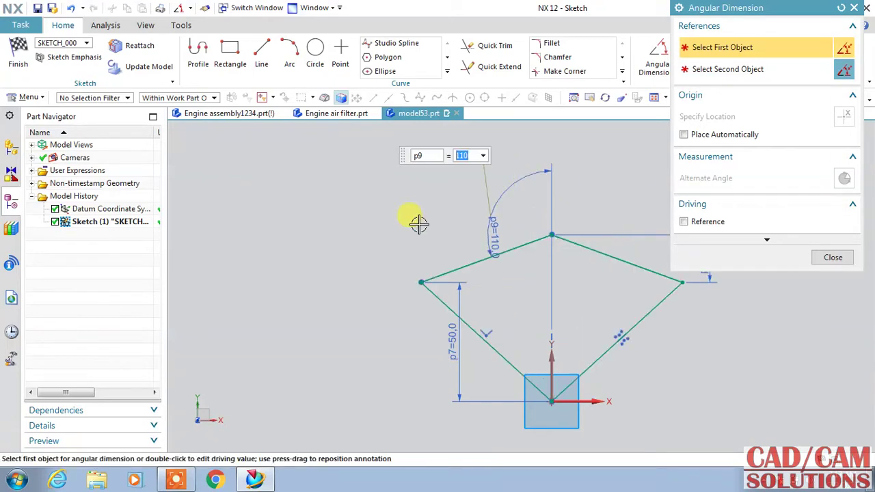
click(833, 258)
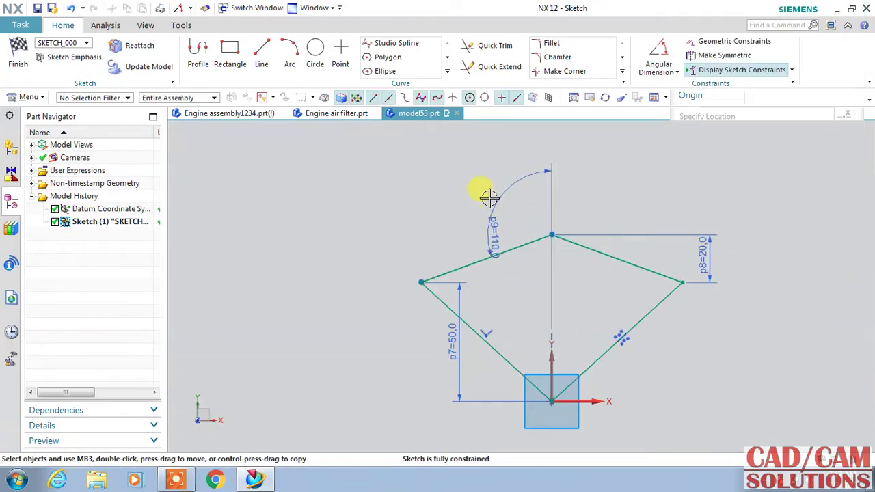
click(68, 12)
click(510, 226)
key(Delete)
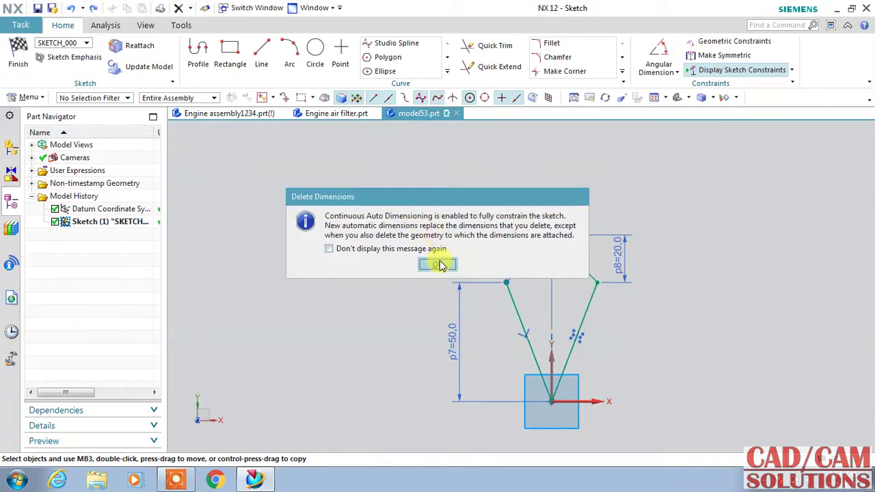
click(438, 264)
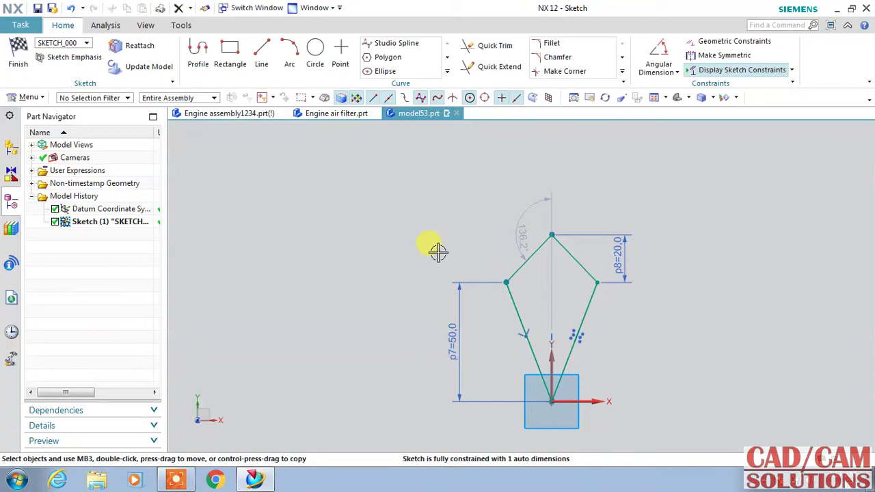
Set a 10° angle between the vertical axis and the lower-left line.
click(656, 50)
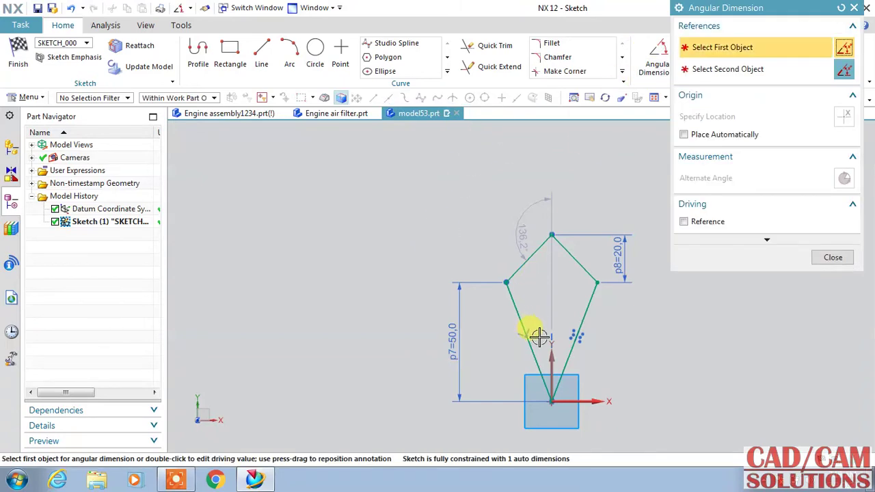
click(552, 351)
click(527, 343)
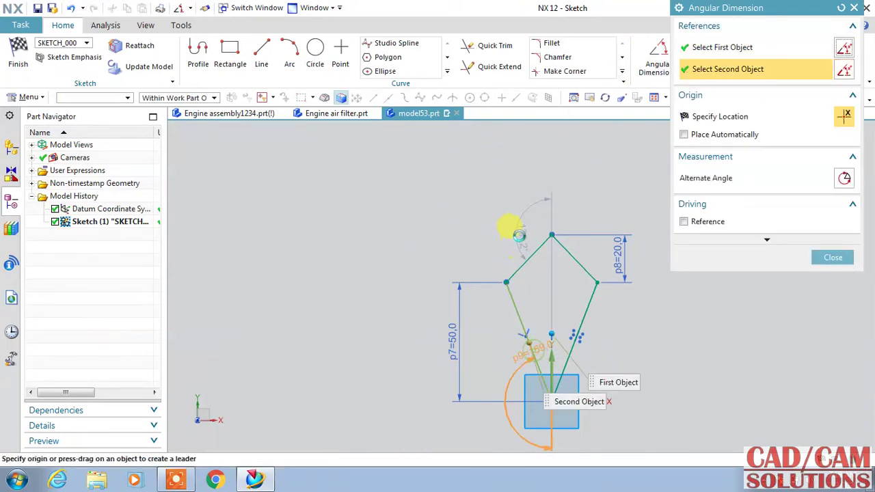
click(498, 190)
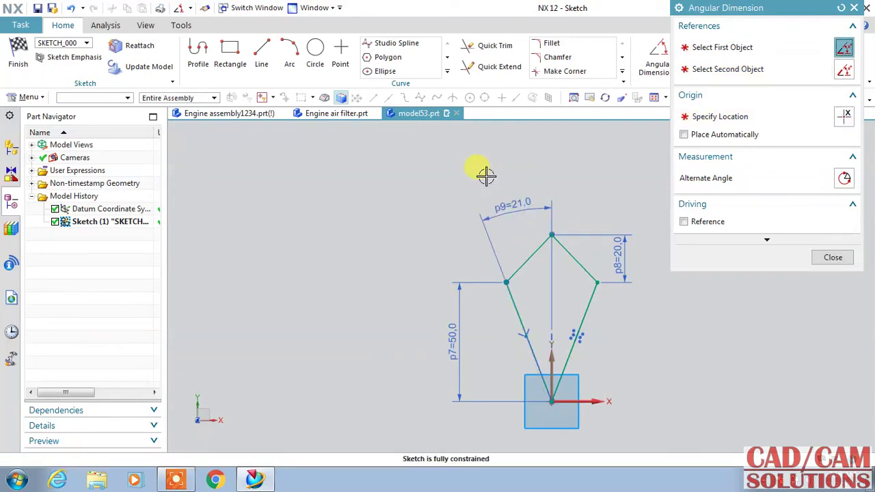
text(10)
key(Return)
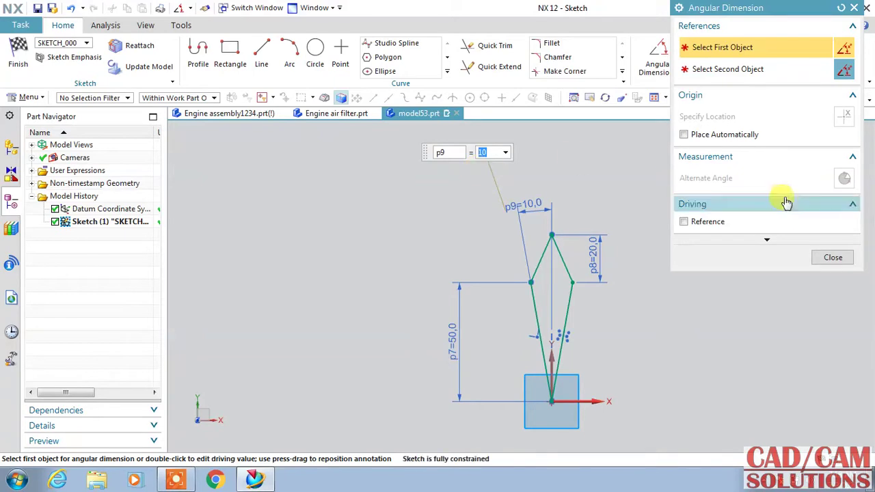
click(812, 258)
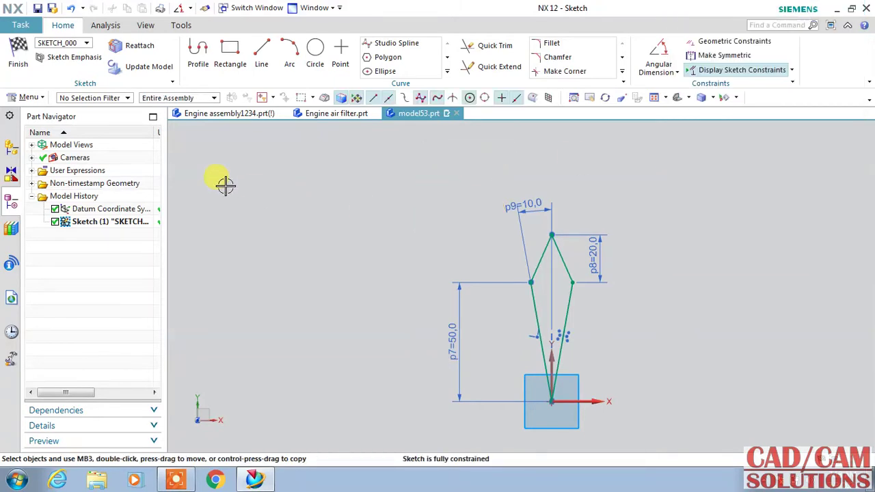
Finish the sketch and create a datum plane offset 101.5 mm from the XY plane.
click(18, 55)
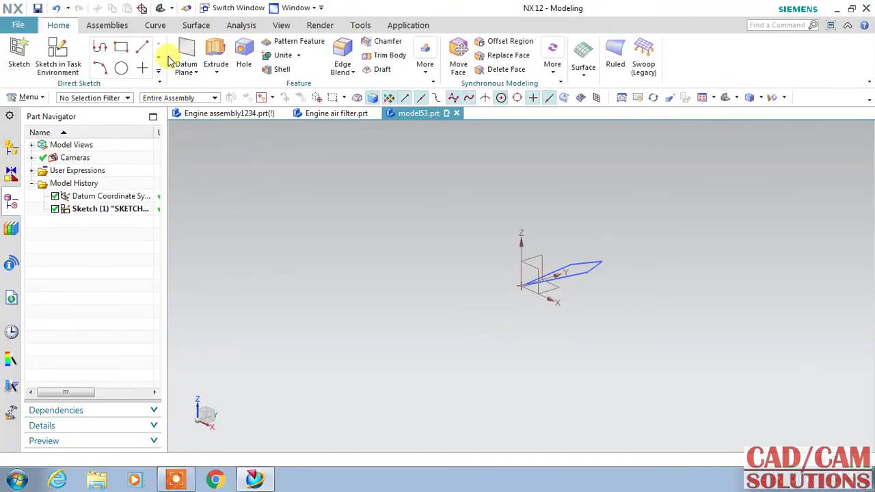
click(185, 53)
click(560, 289)
text(101.5)
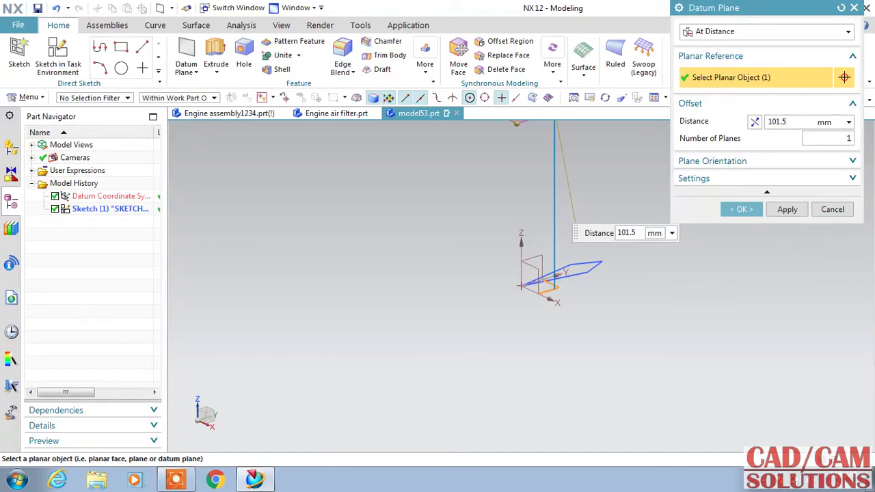
key(Return)
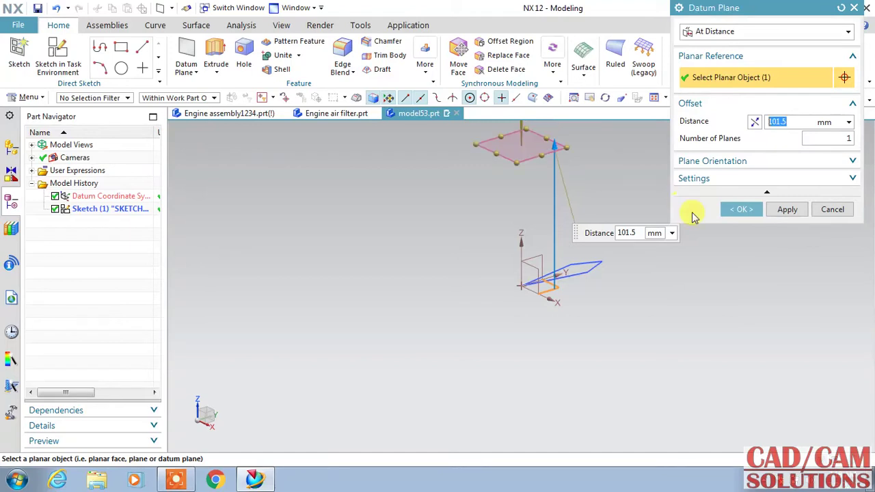
click(742, 210)
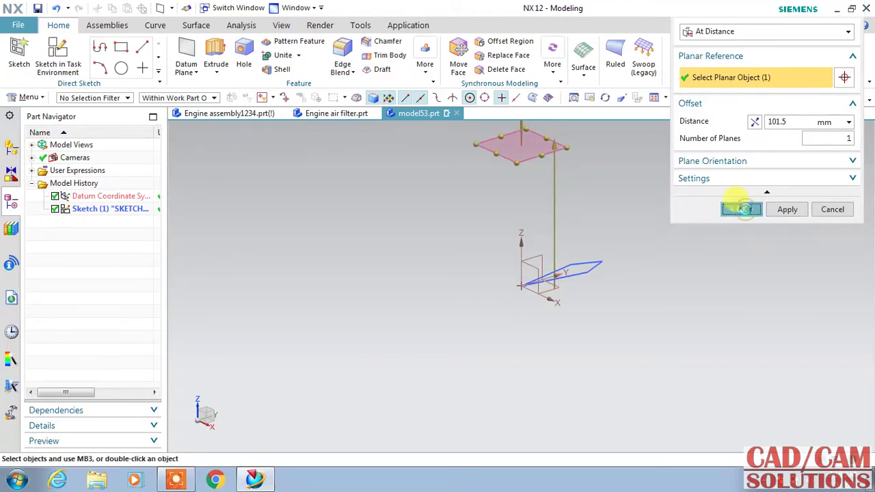
click(58, 59)
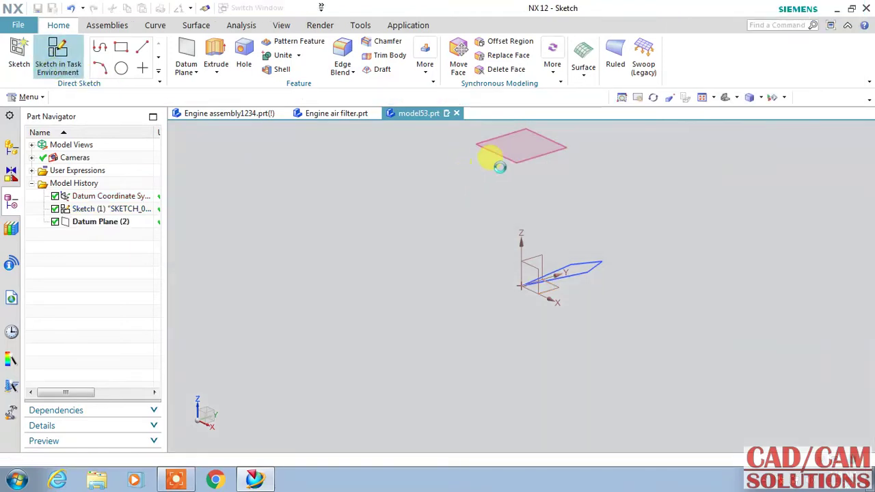
click(505, 157)
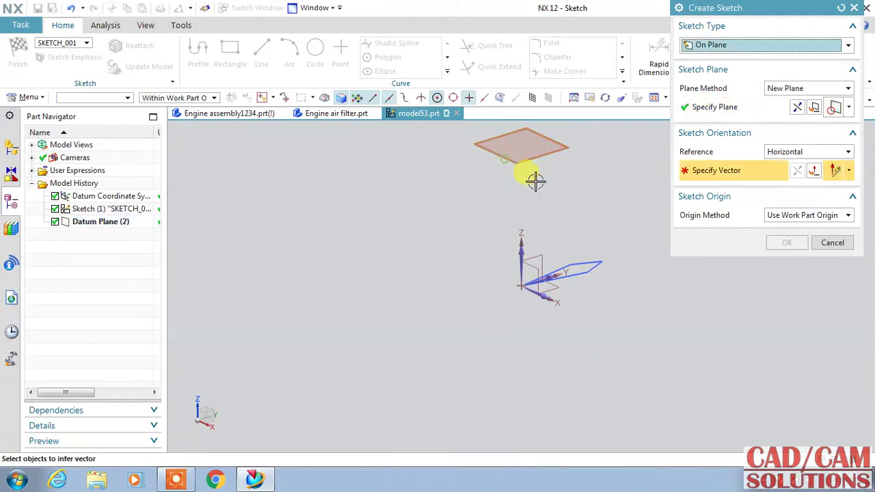
Orient the sketch on Datum Plane (2) along X and draw a line from the origin.
click(557, 298)
click(786, 245)
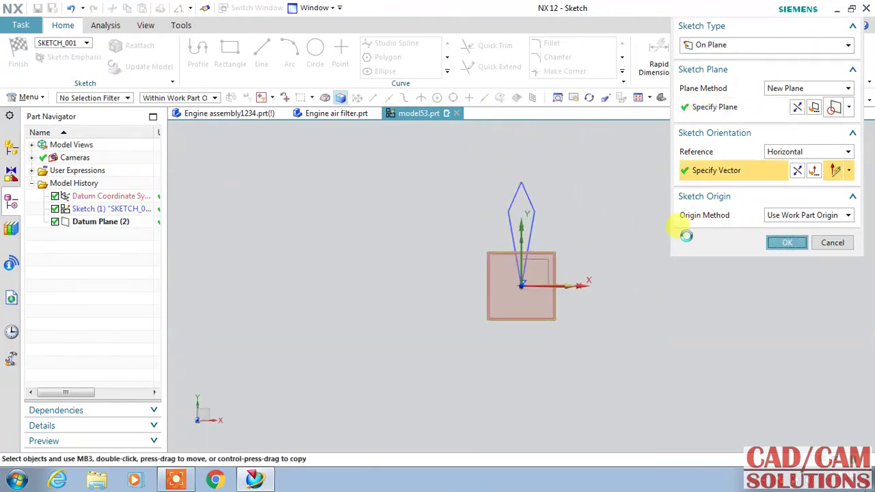
scroll(524, 210, down, 1)
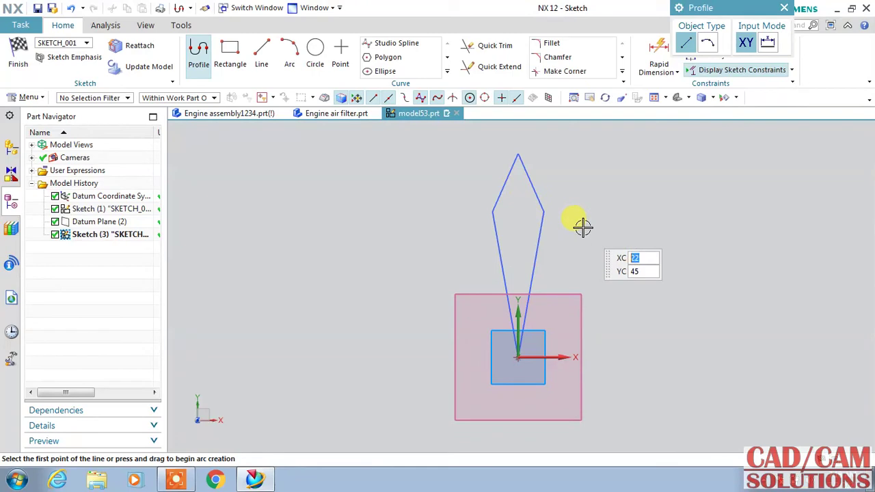
click(518, 356)
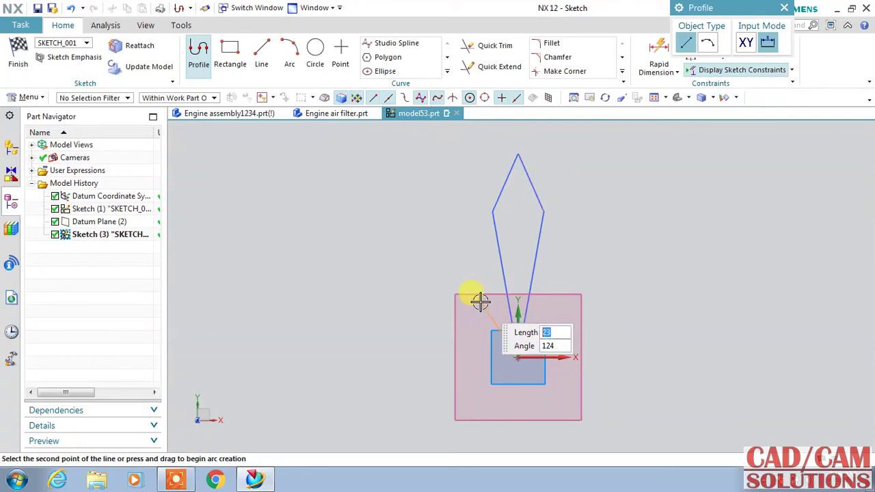
click(480, 301)
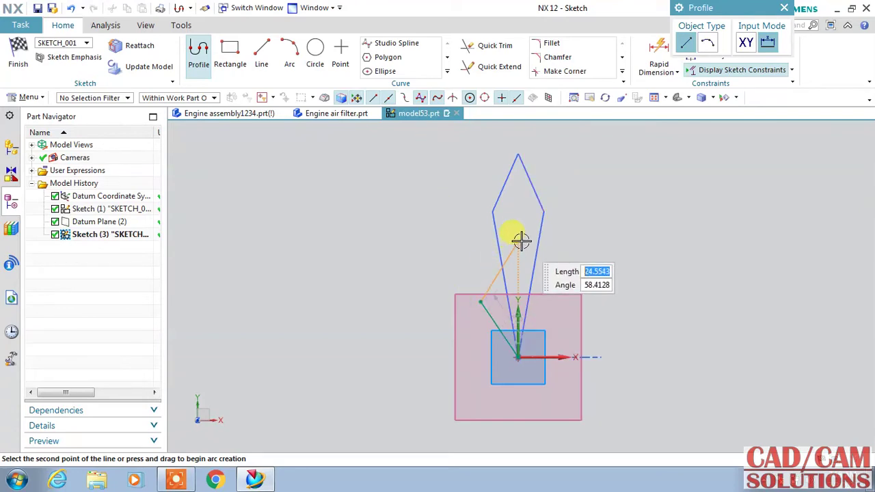
Mirror the lines about the vertical axis to form the smaller kite.
click(447, 71)
click(397, 85)
click(491, 280)
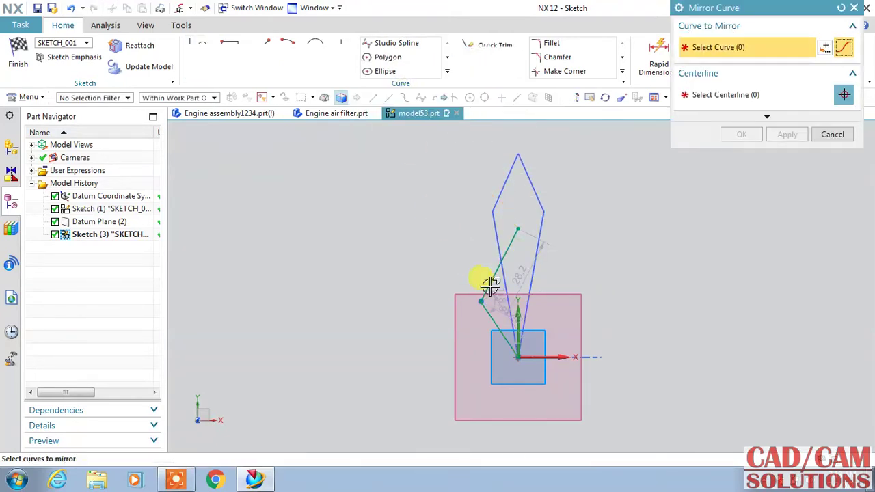
click(498, 321)
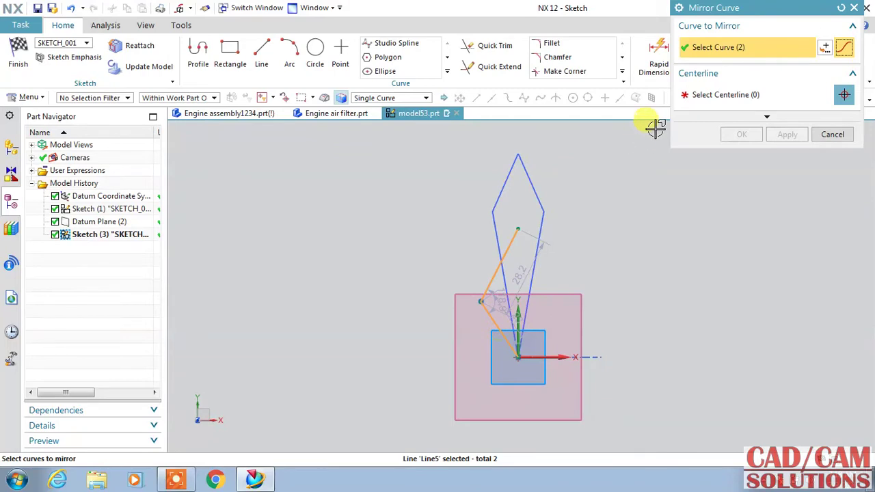
click(725, 95)
click(516, 310)
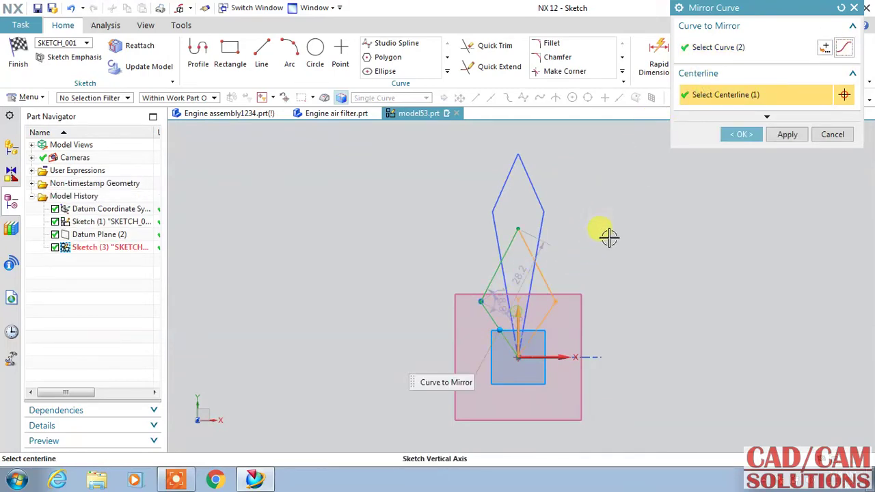
click(724, 136)
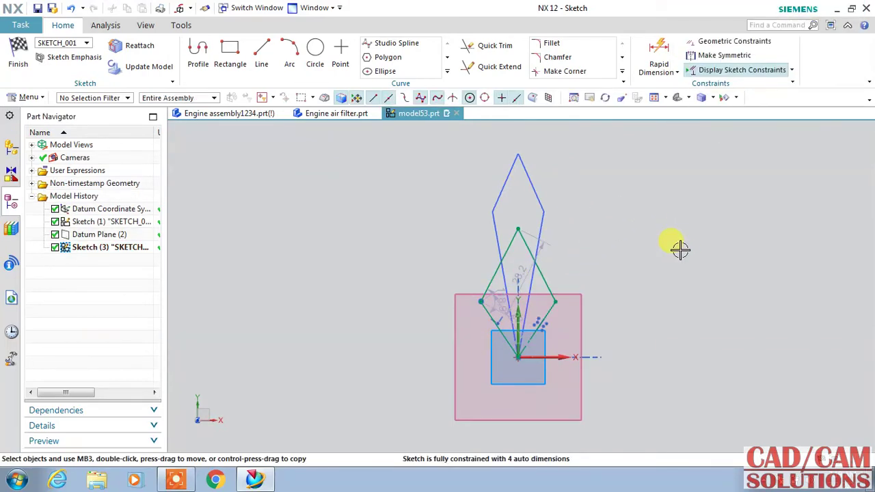
click(658, 49)
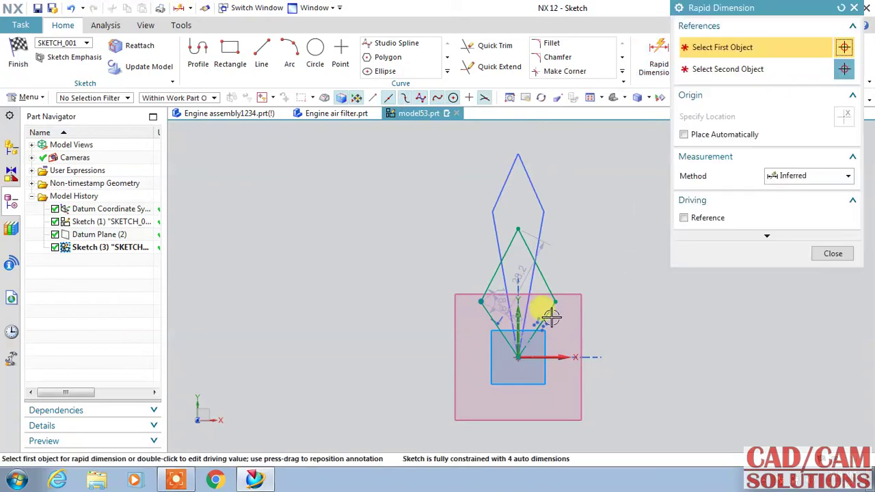
Dimension the smaller kite's corner height to 25 and its upper rise to 11.5.
click(554, 312)
click(573, 321)
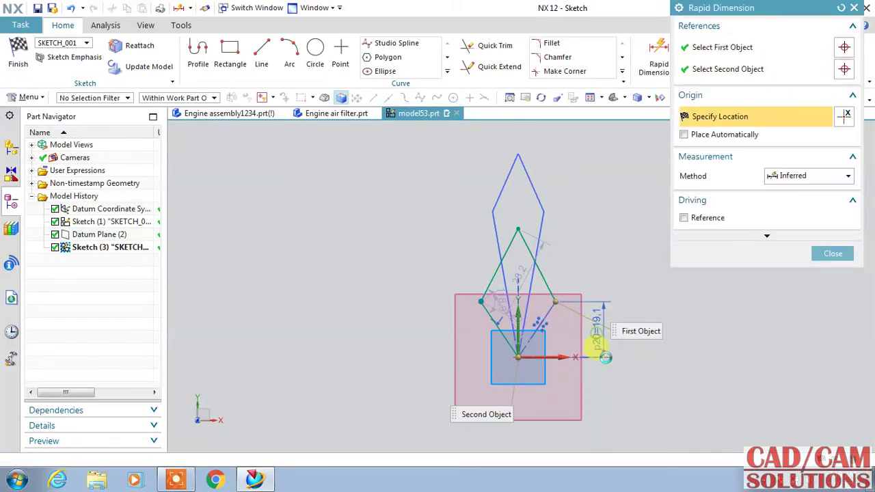
click(605, 358)
text(25)
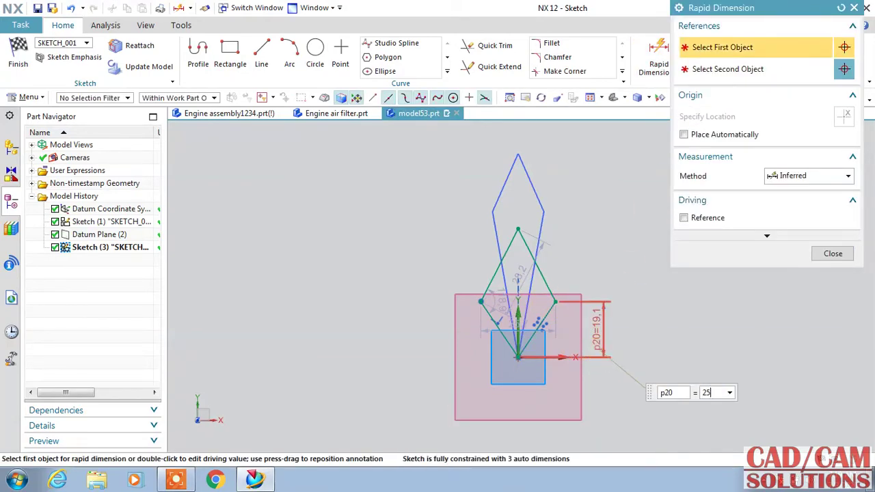
key(Return)
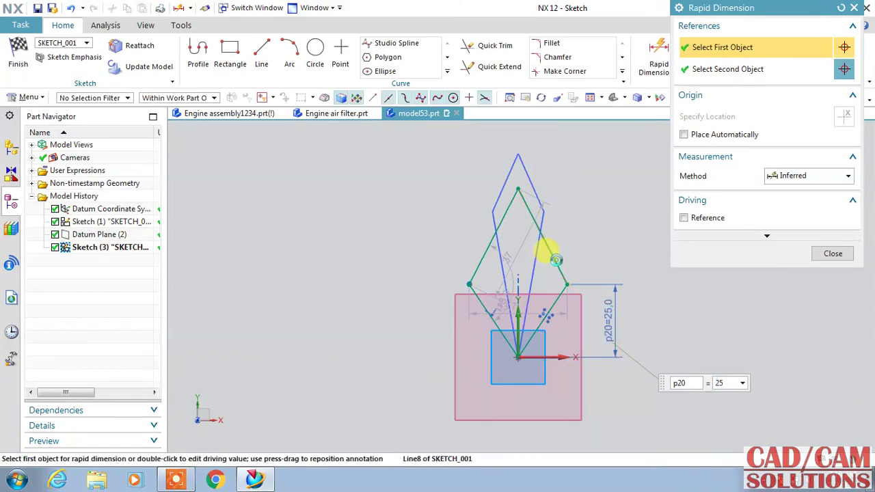
click(550, 253)
click(578, 230)
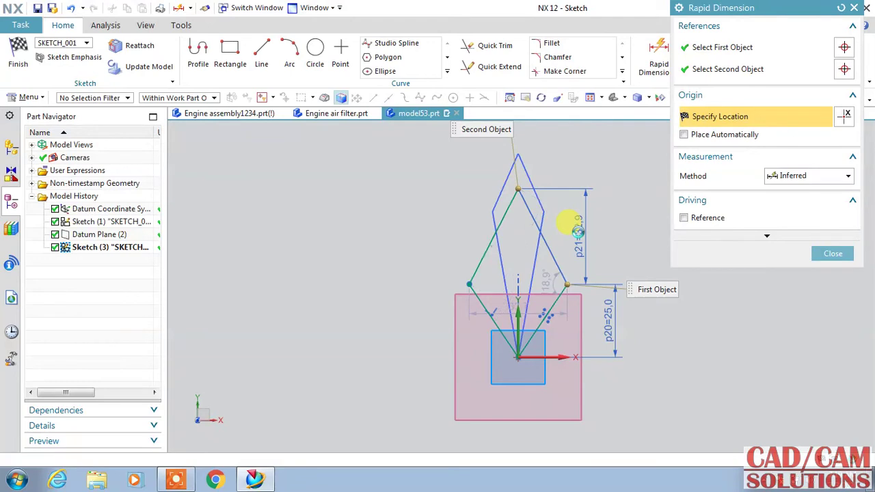
text(11.5)
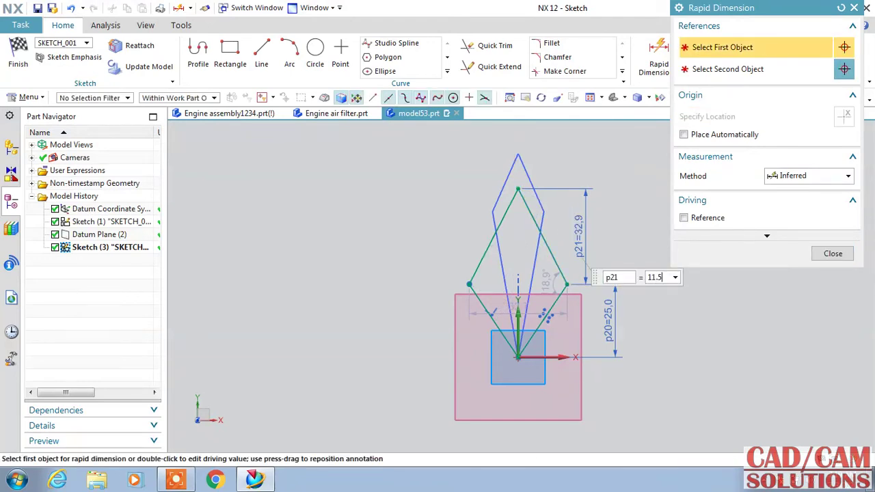
key(Return)
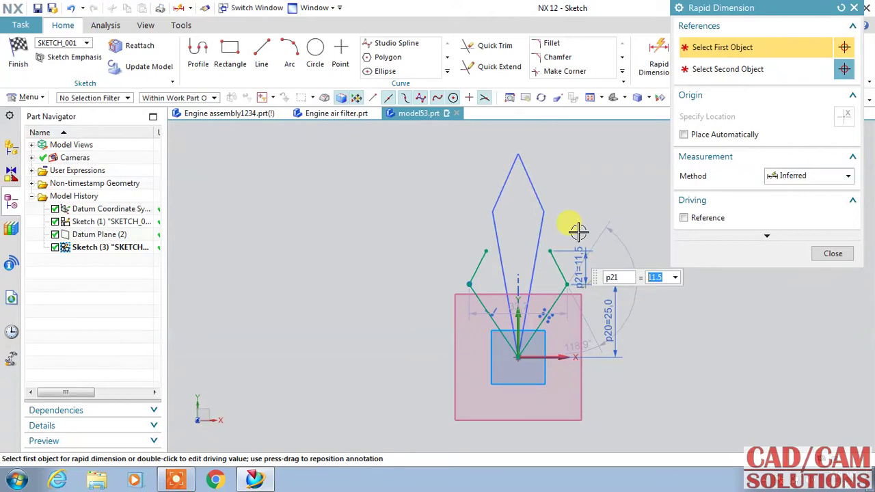
click(833, 255)
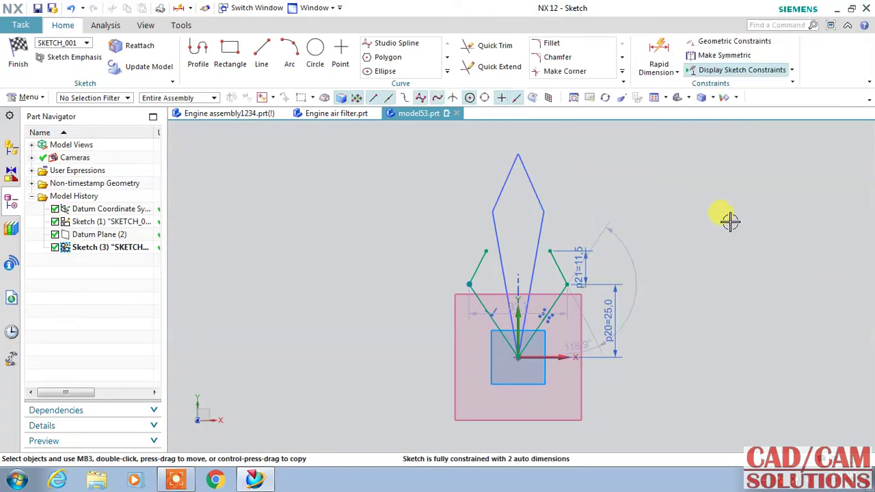
Join the two loose top endpoints into a single apex.
click(550, 251)
click(486, 249)
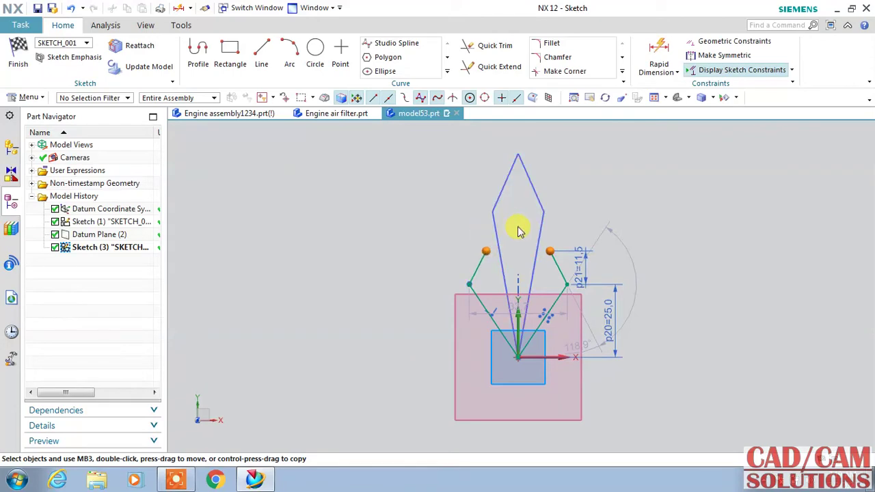
click(525, 220)
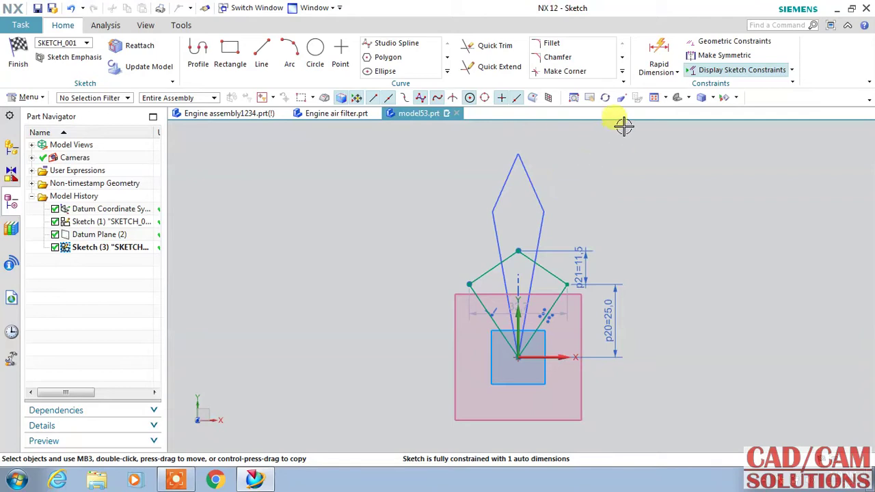
Set a 10° angle between the two lower lines and finish the sketch.
click(669, 71)
click(680, 135)
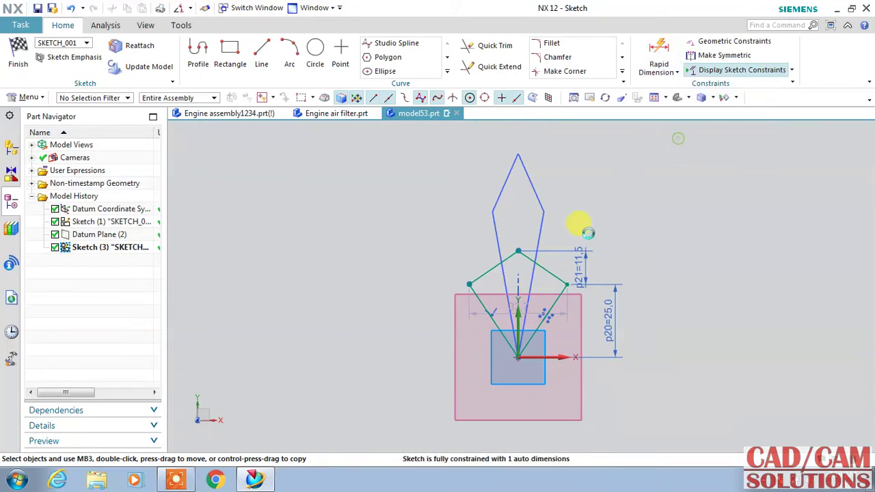
click(512, 320)
click(489, 312)
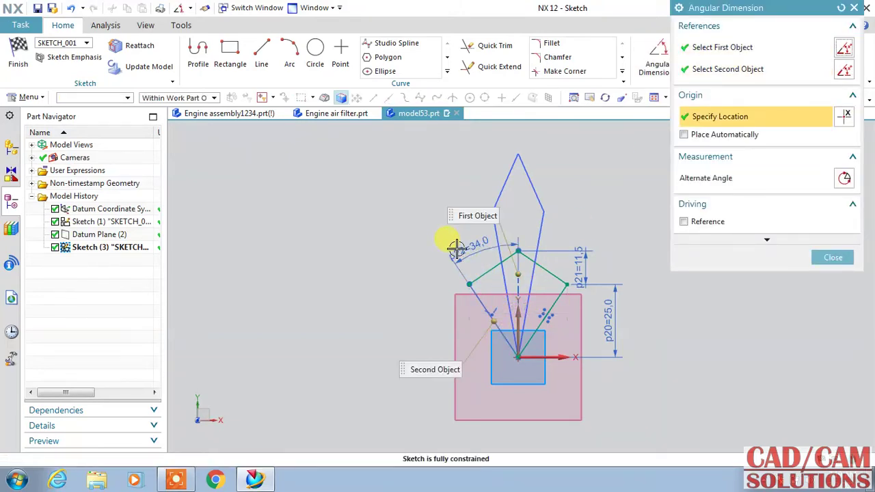
click(456, 249)
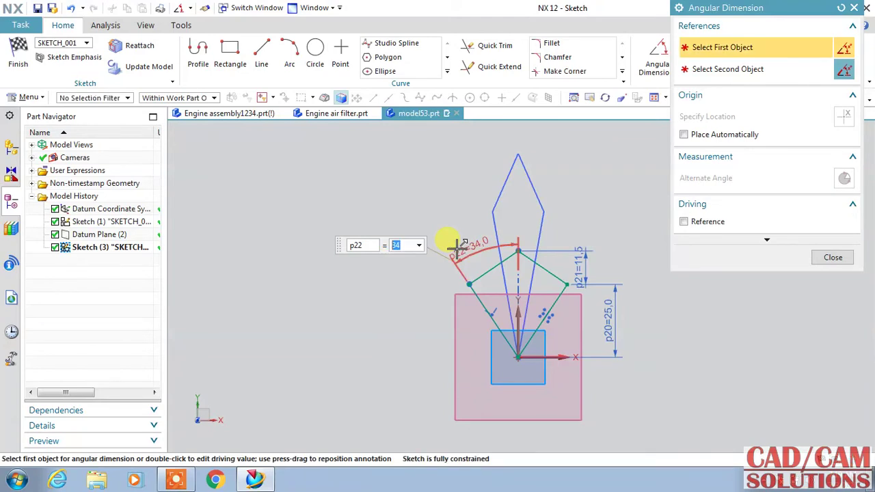
text(10)
key(Return)
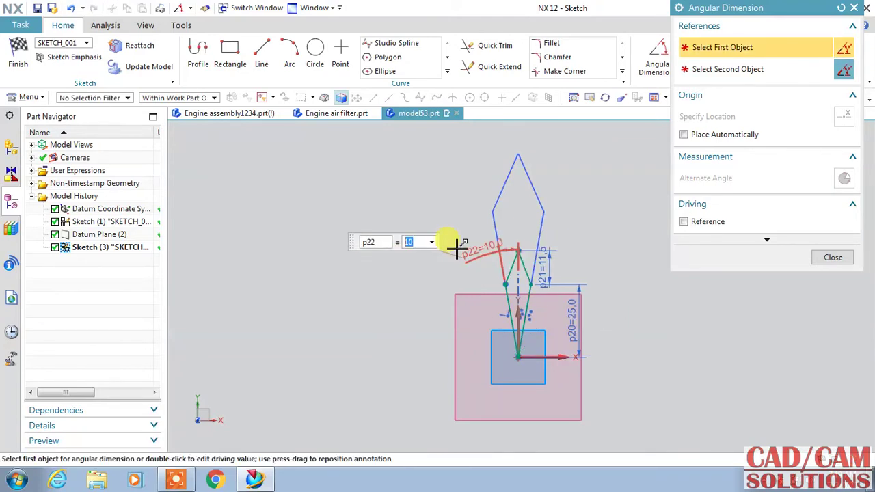
click(833, 257)
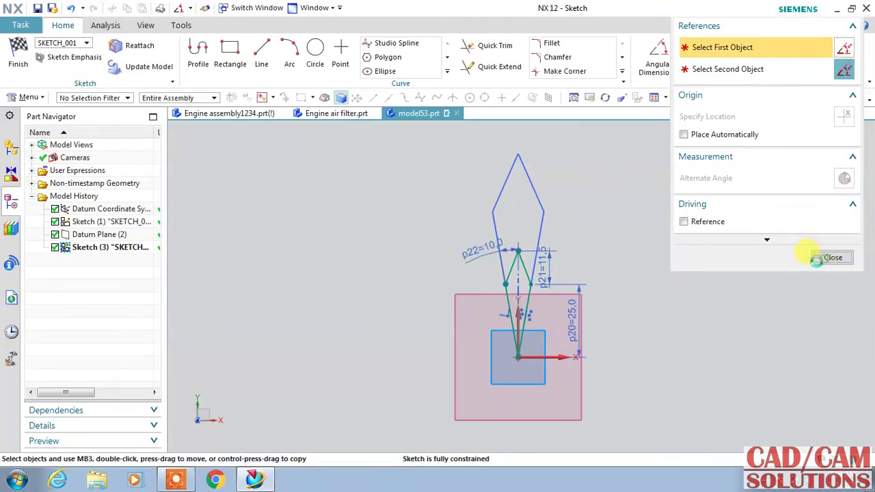
click(18, 53)
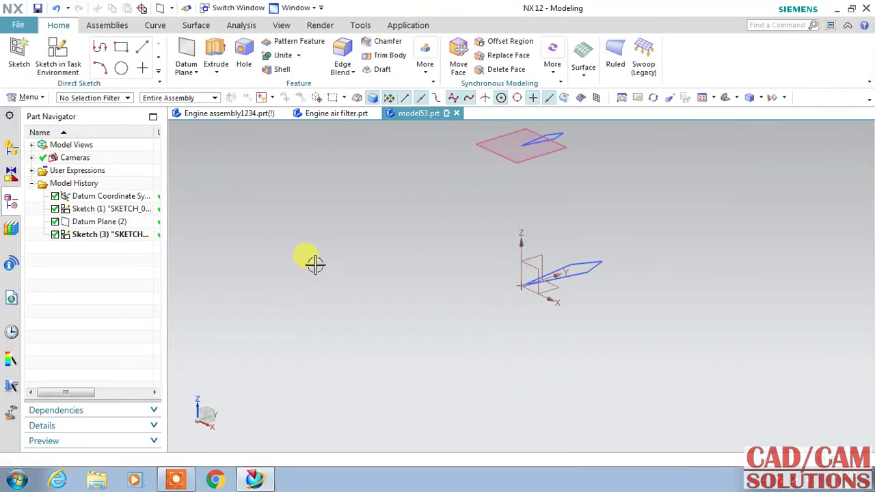
Start a Through Curves loft using the upper and lower kite sketches as sections.
click(584, 68)
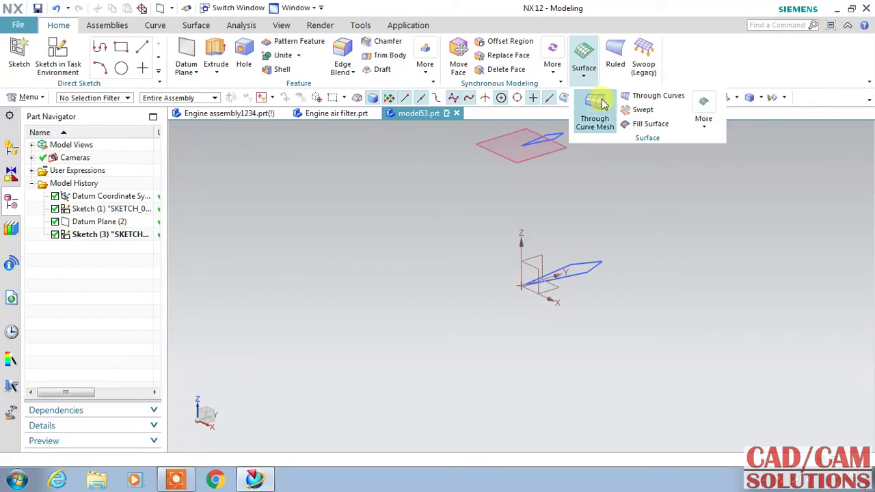
click(640, 95)
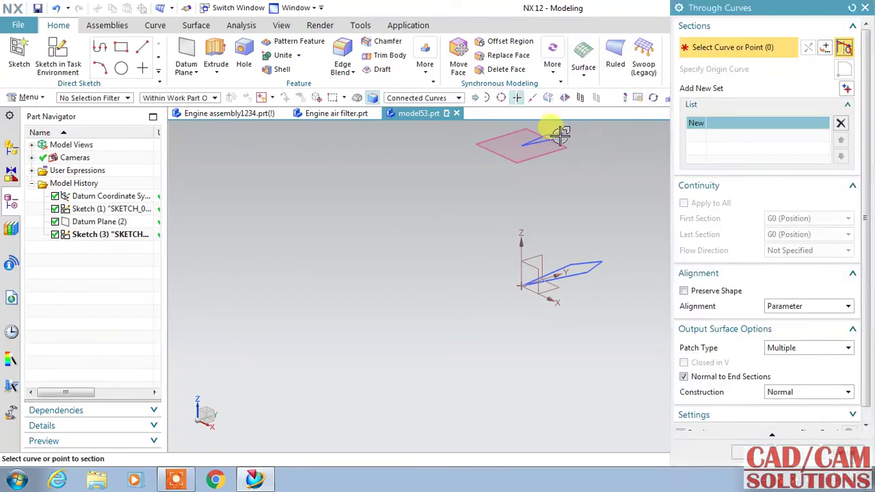
click(532, 142)
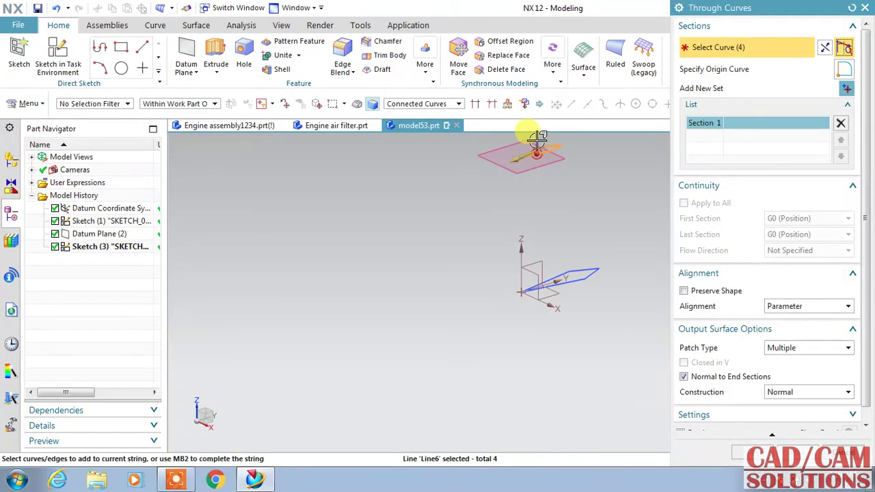
scroll(538, 139, up, 2)
scroll(538, 139, up, 1)
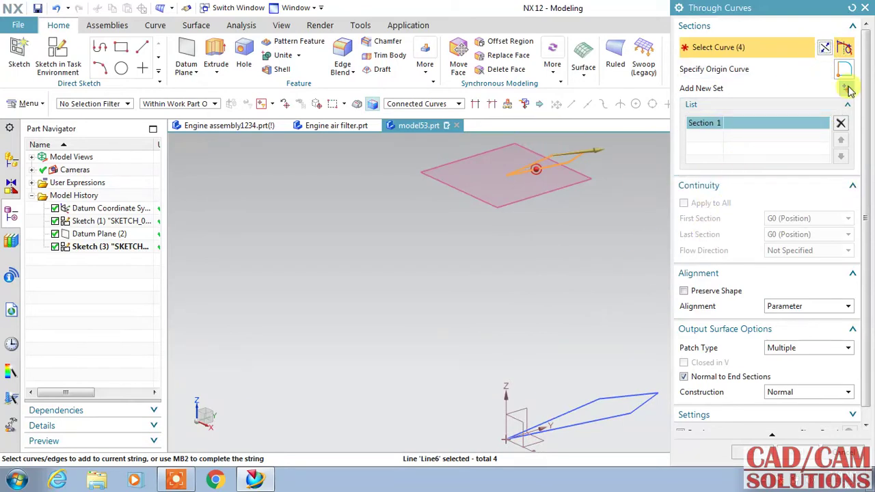
click(847, 90)
click(609, 398)
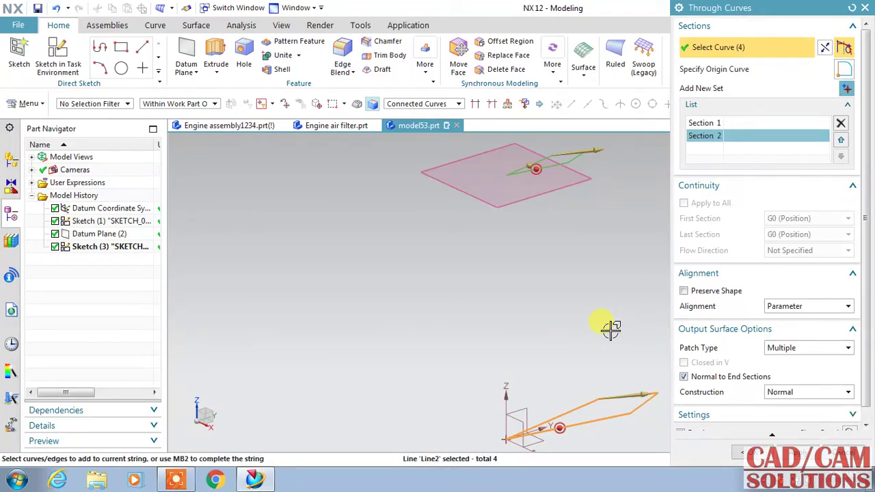
scroll(611, 330, down, 1)
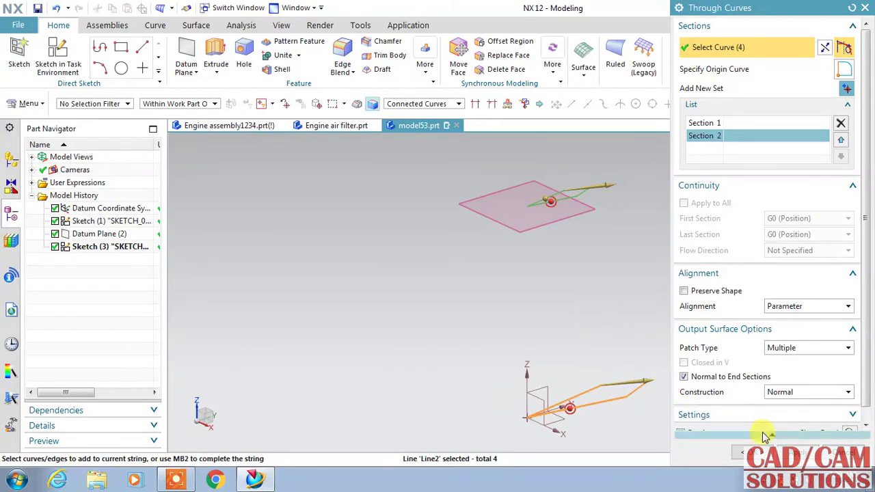
scroll(863, 347, down, 1)
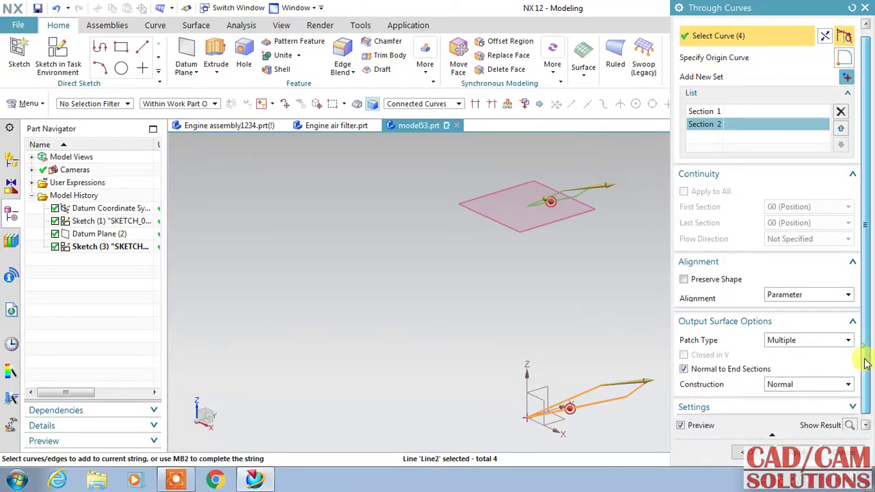
click(846, 420)
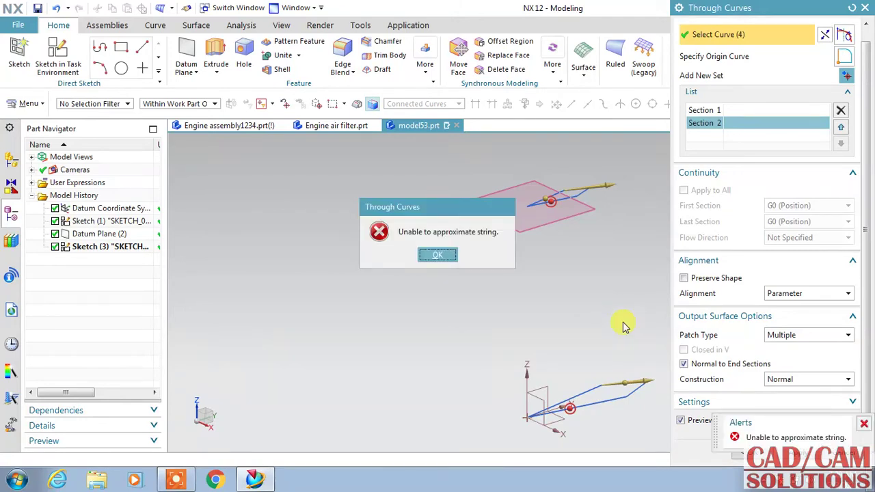
Enable Preserve Shape, disable Normal to End Sections, and create the lofted flute body.
click(438, 255)
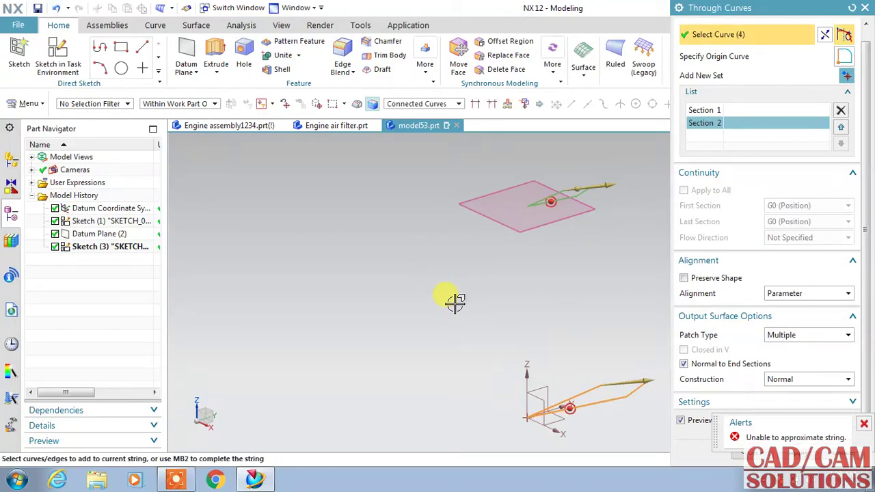
click(695, 280)
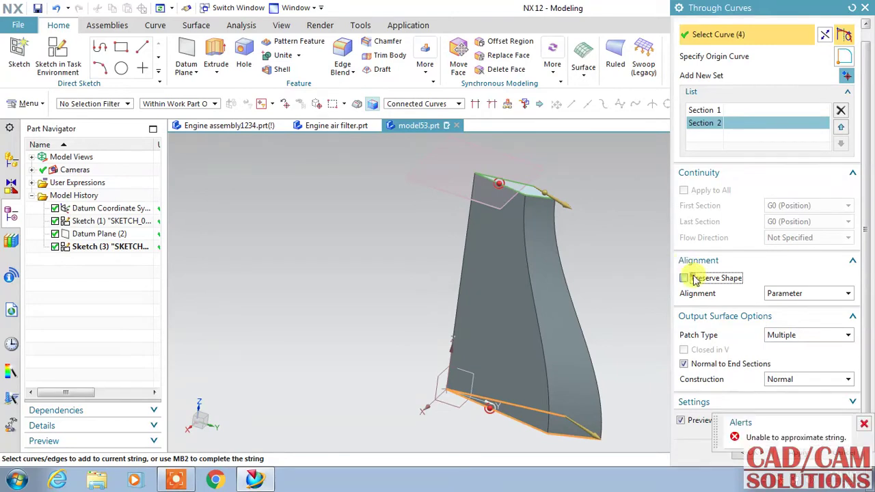
click(692, 279)
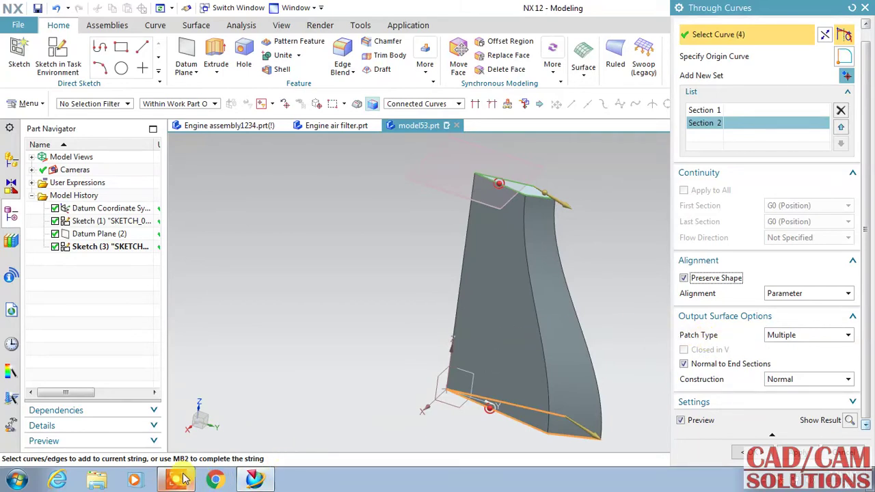
click(696, 366)
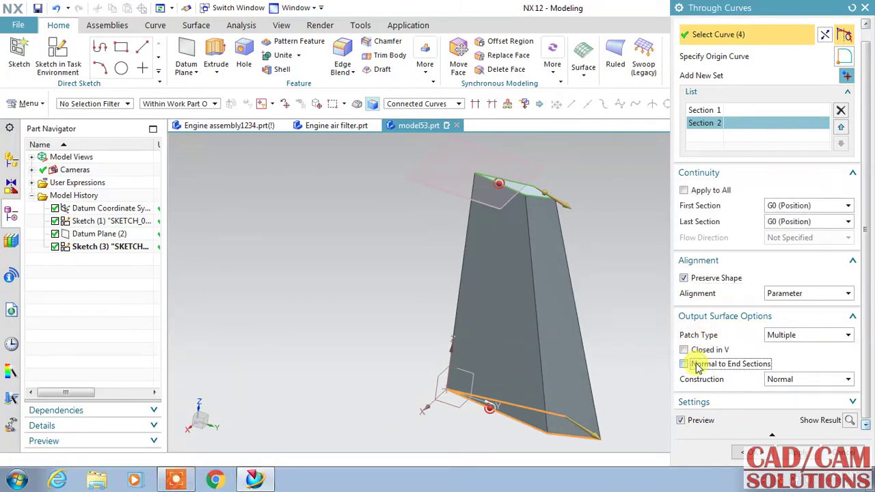
mouse_move(420, 276)
middle_down()
mouse_move(399, 322)
mouse_move(411, 273)
mouse_move(419, 290)
middle_up()
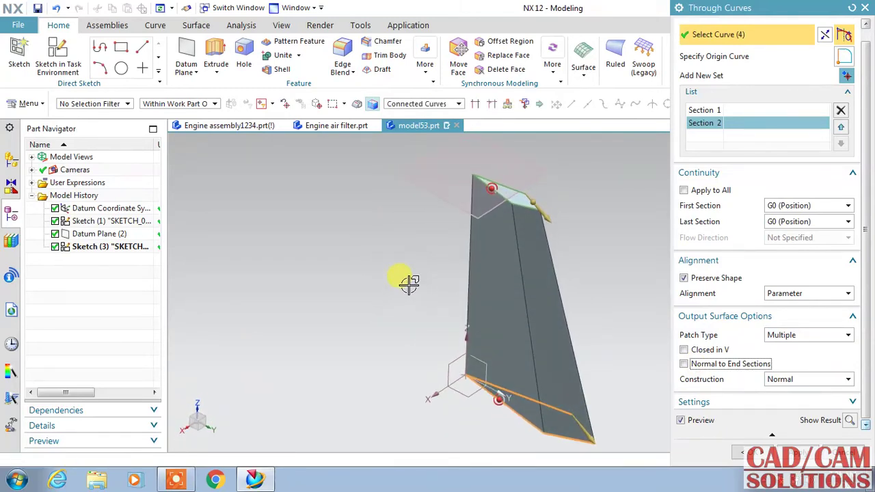
click(752, 453)
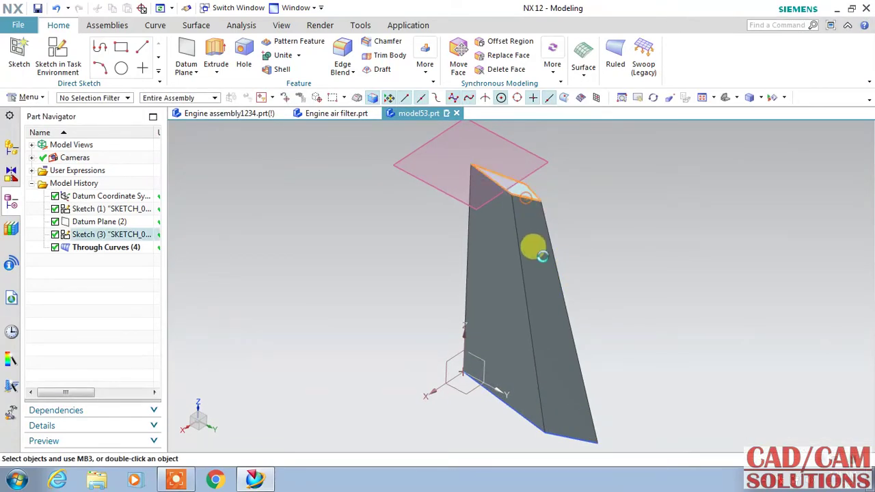
scroll(393, 336, down, 2)
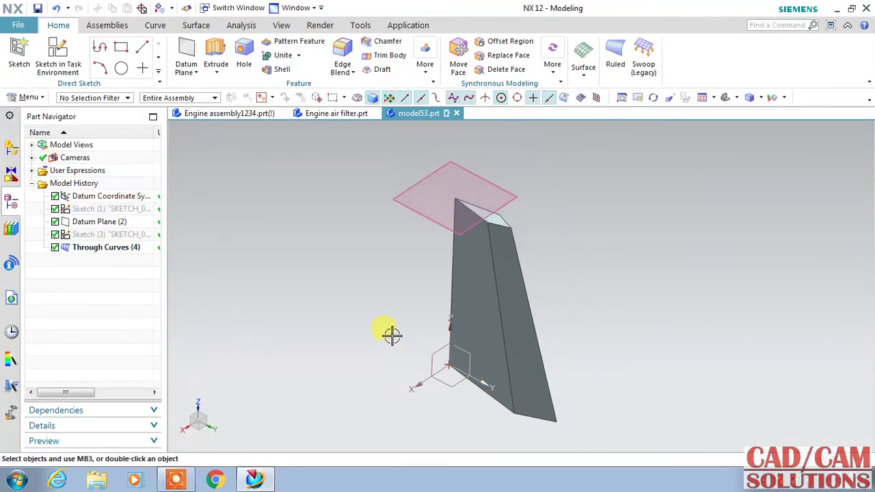
scroll(392, 335, down, 1)
click(467, 311)
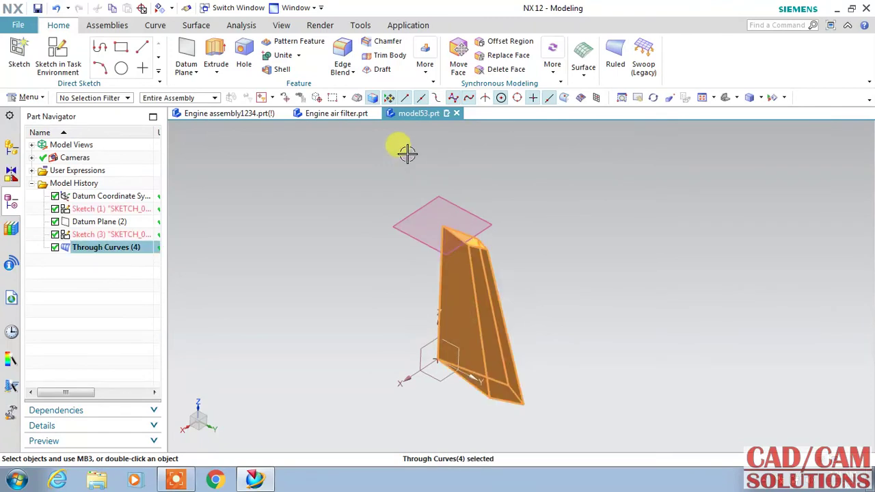
Pattern the flute circularly 18 times over 360° about the vertical datum axis.
click(283, 41)
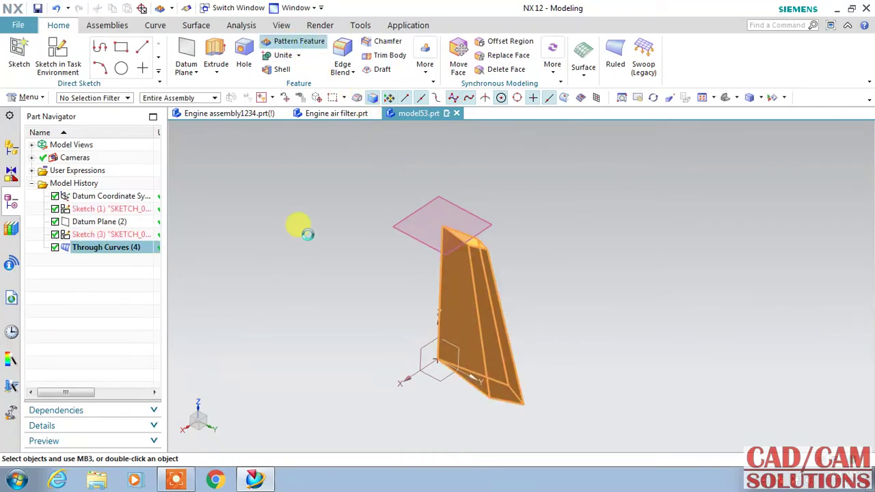
click(780, 114)
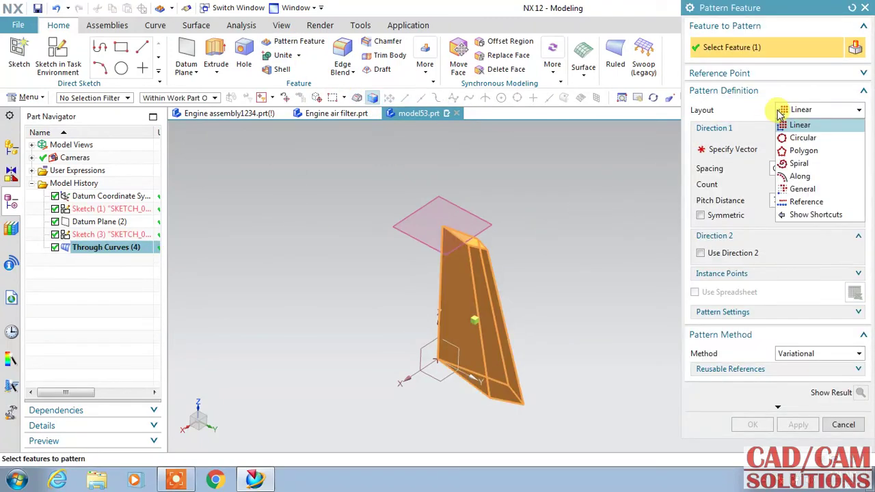
click(797, 136)
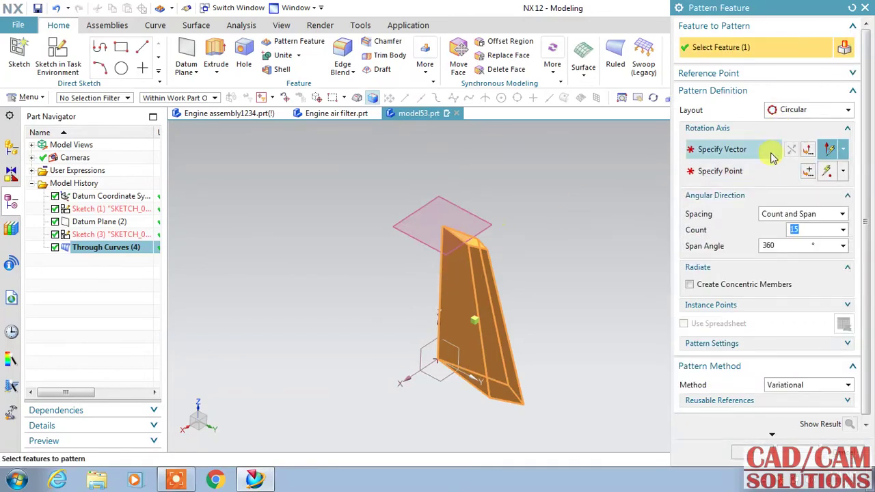
click(722, 149)
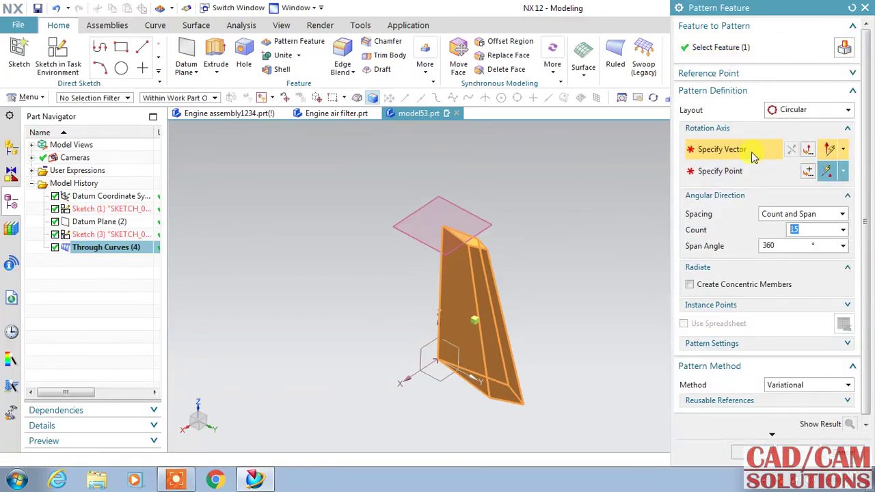
click(440, 324)
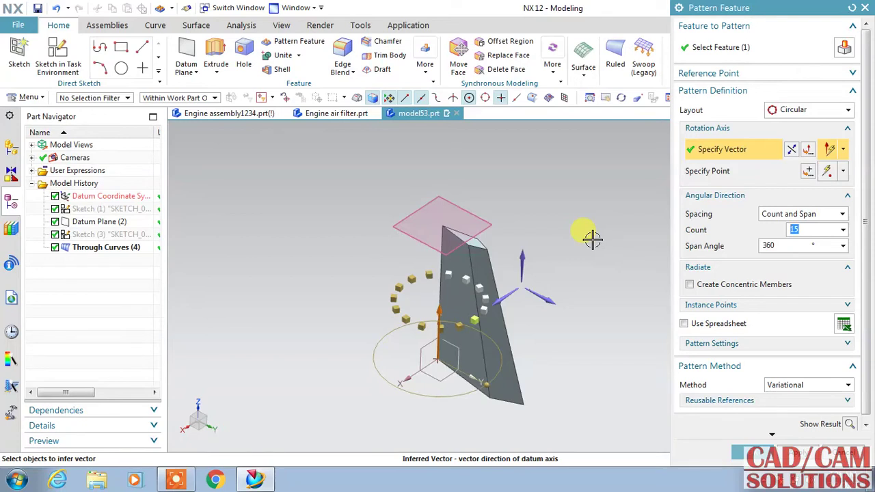
text(1)
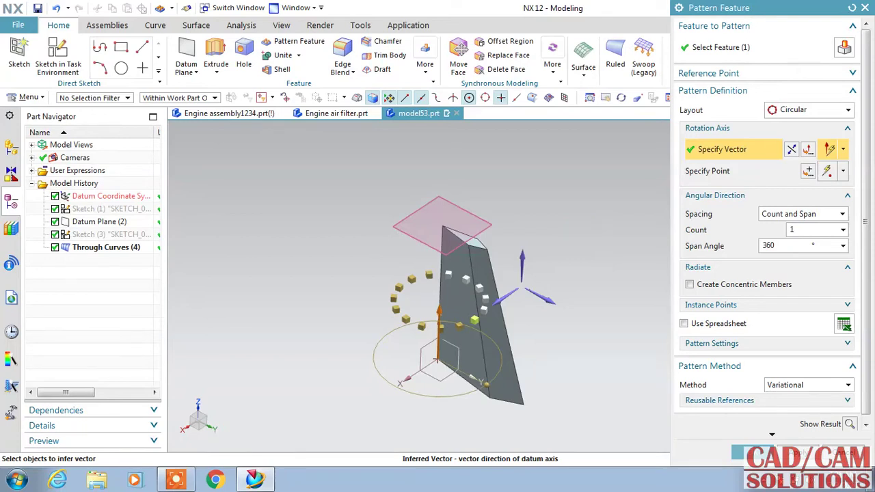
key(Return)
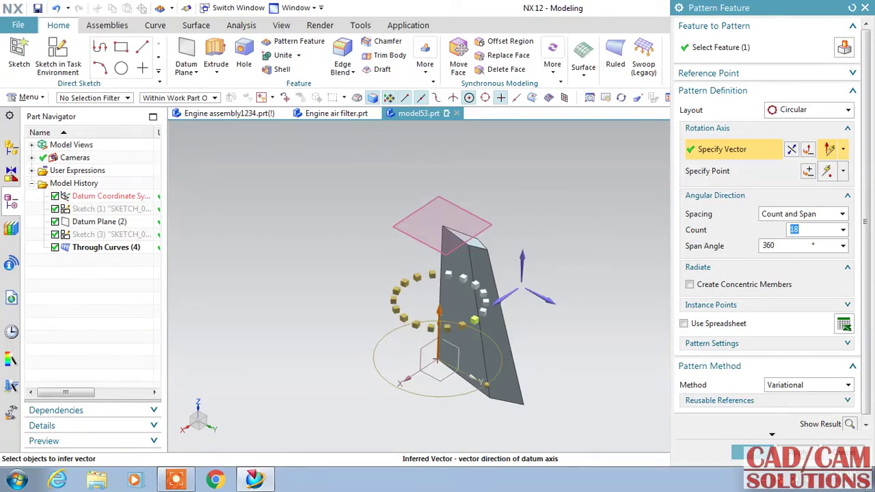
middle_click(616, 379)
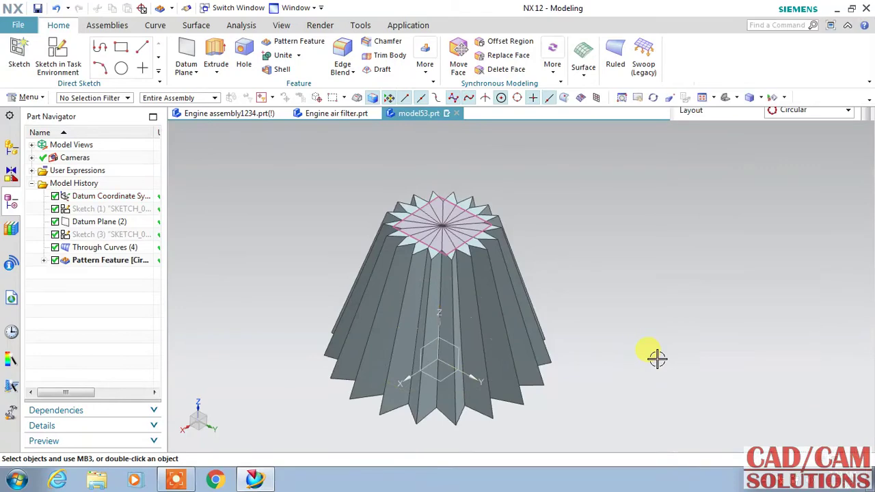
mouse_move(568, 293)
middle_down()
mouse_move(575, 328)
mouse_move(570, 229)
mouse_move(569, 293)
middle_up()
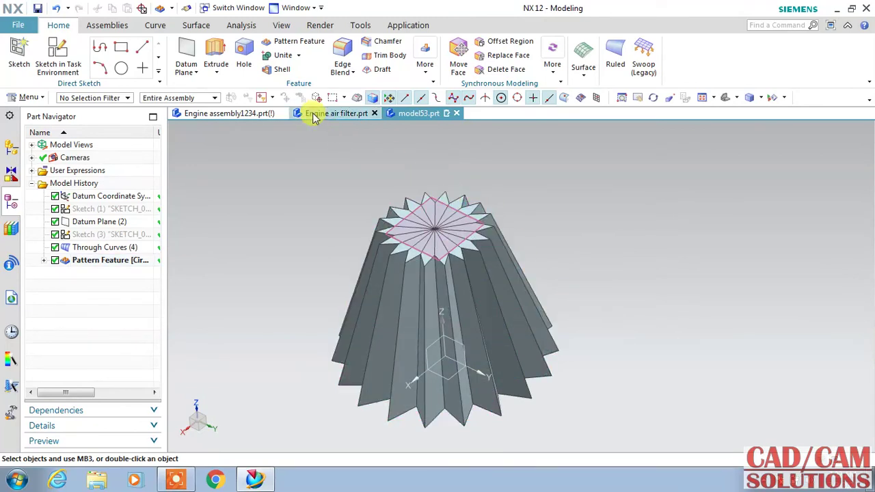
click(277, 55)
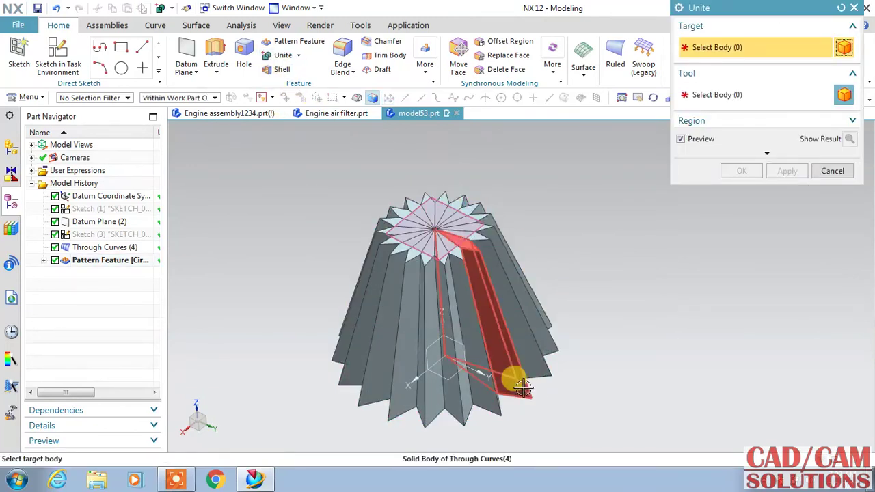
Unite one flute as target with all the other flutes as tools into one body.
click(95, 246)
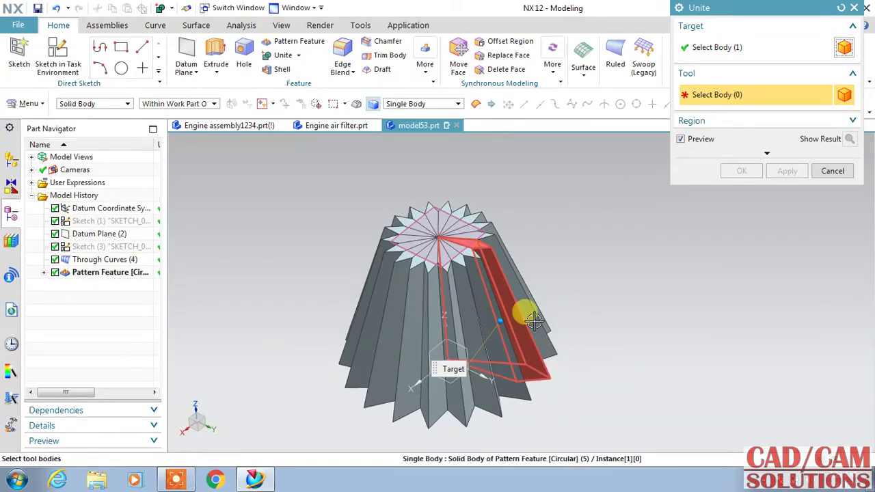
mouse_move(612, 163)
mouse_down()
mouse_move(282, 430)
mouse_move(268, 428)
mouse_up()
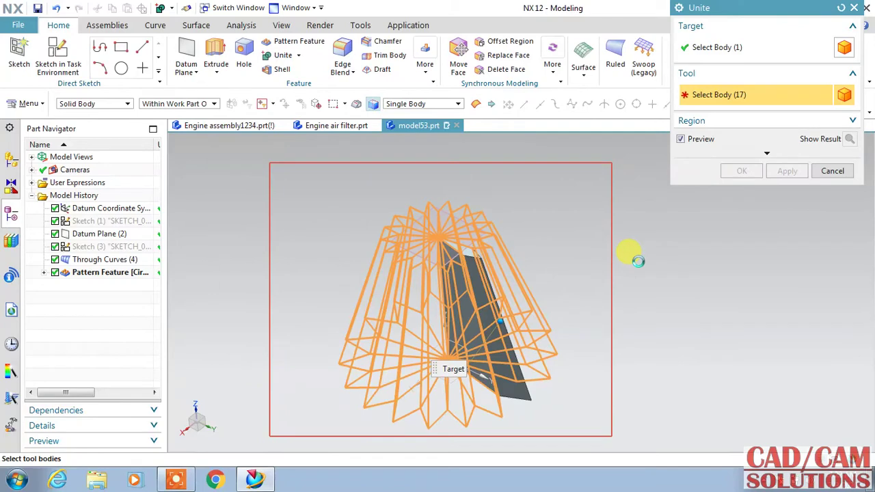
click(738, 172)
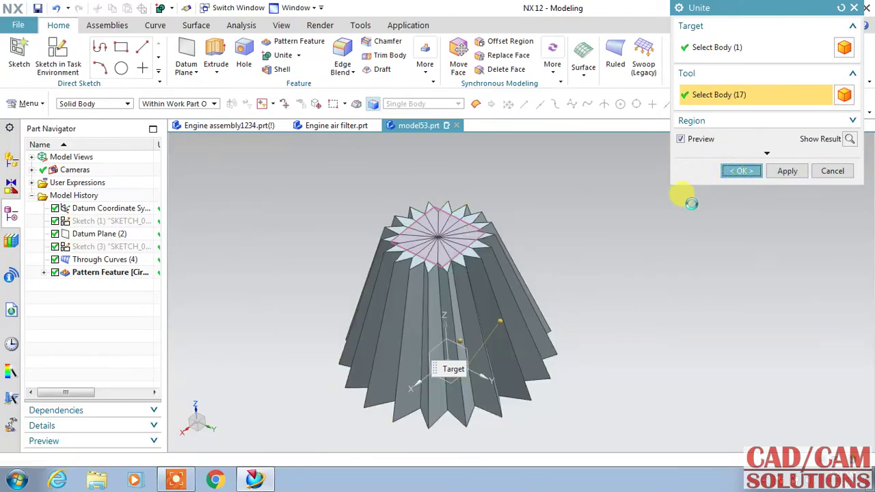
mouse_move(651, 234)
middle_down()
mouse_move(638, 259)
mouse_move(625, 189)
mouse_move(635, 252)
mouse_move(627, 271)
middle_up()
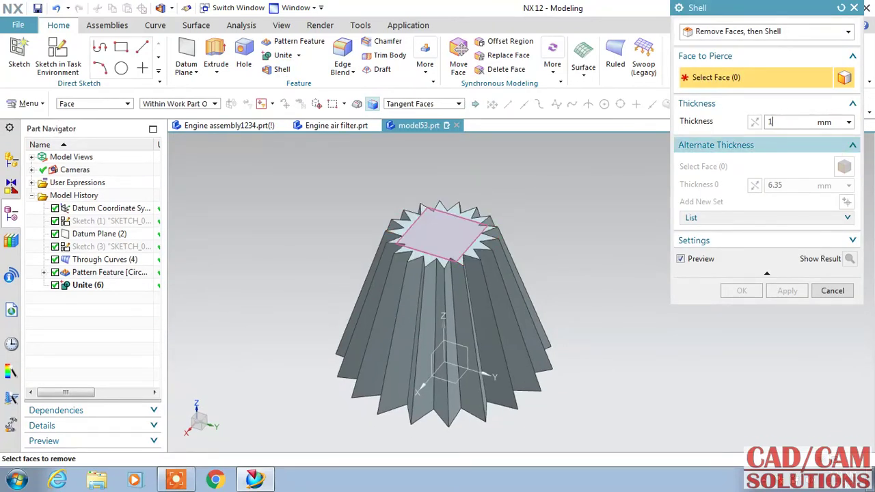
Remove the top and bottom star faces and apply the 1 mm shell to the fluted body.
click(429, 222)
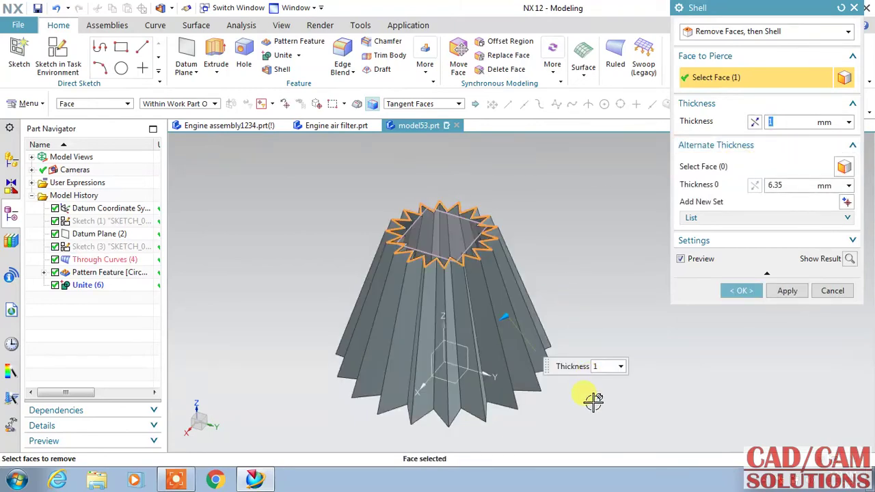
middle_drag(590, 399, 490, 374)
click(489, 374)
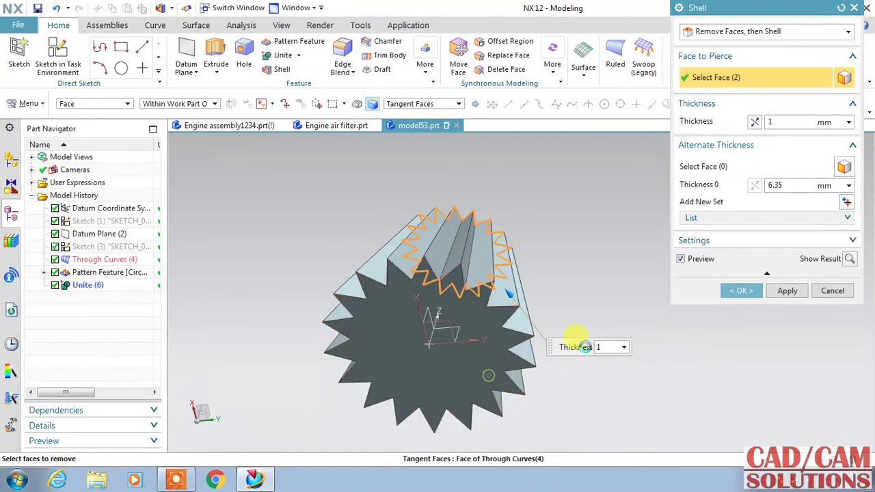
click(744, 293)
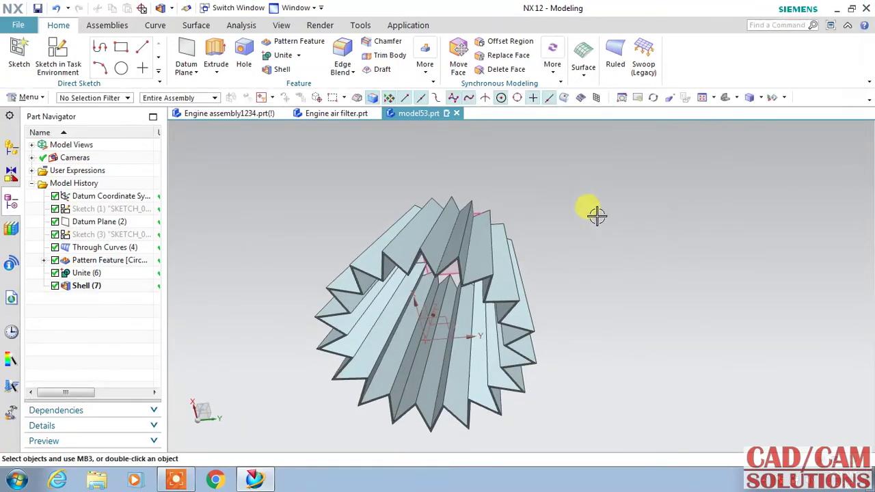
middle_drag(594, 211, 580, 263)
shift+middle_drag(645, 290, 709, 264)
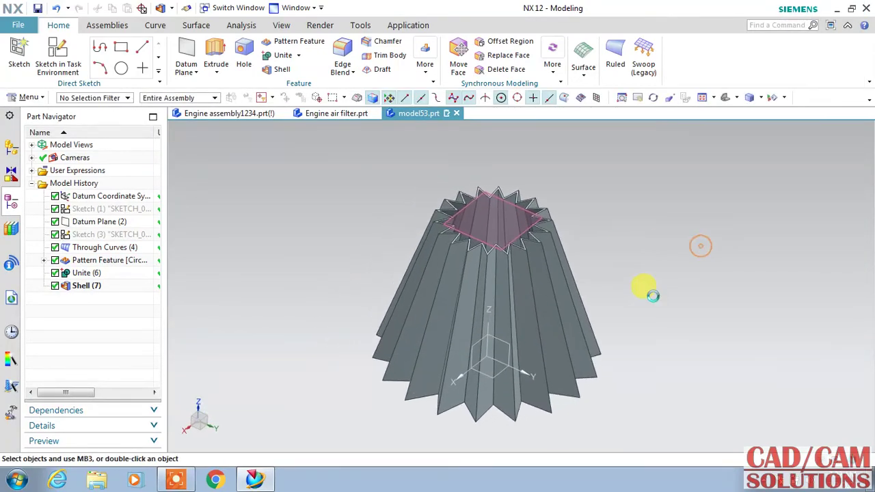
click(56, 68)
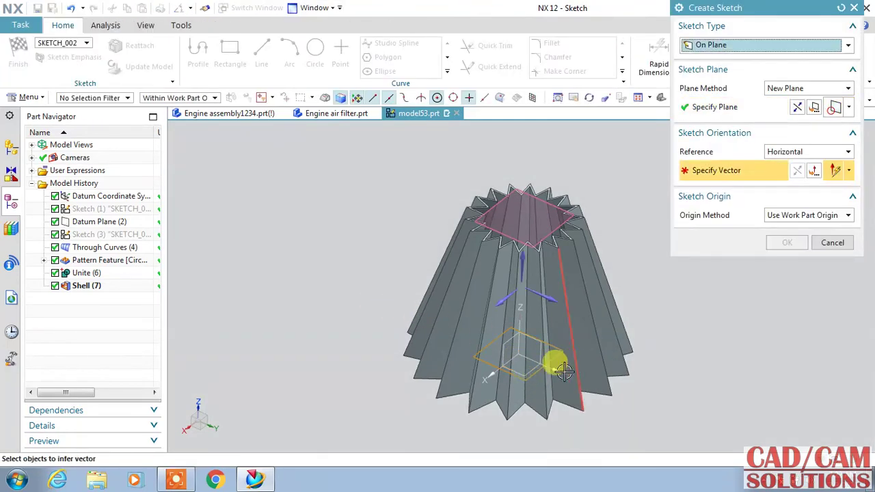
On the XY plane, sketch an origin circle through a flute tip and a 30 mm concentric circle.
click(491, 362)
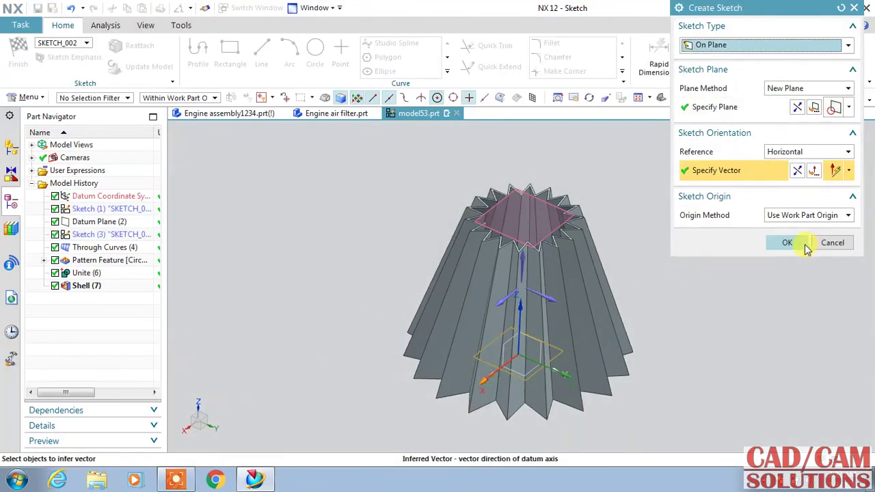
click(789, 243)
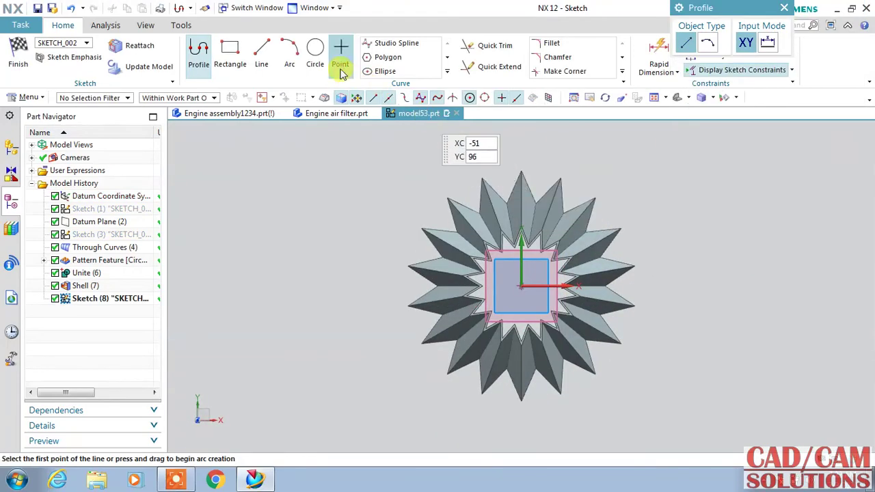
click(315, 50)
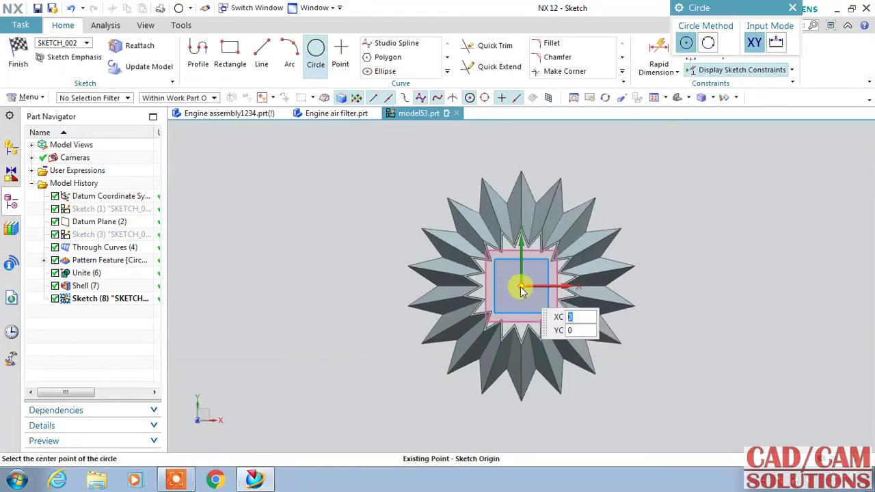
click(524, 288)
click(522, 169)
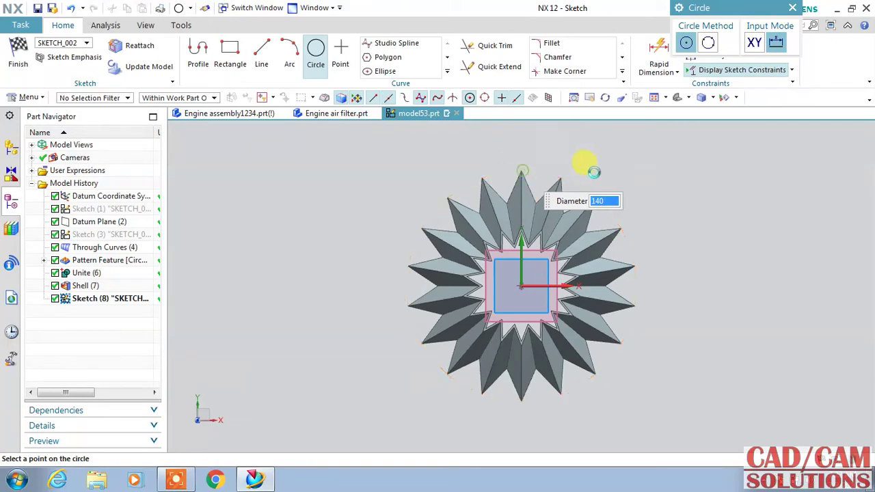
click(524, 286)
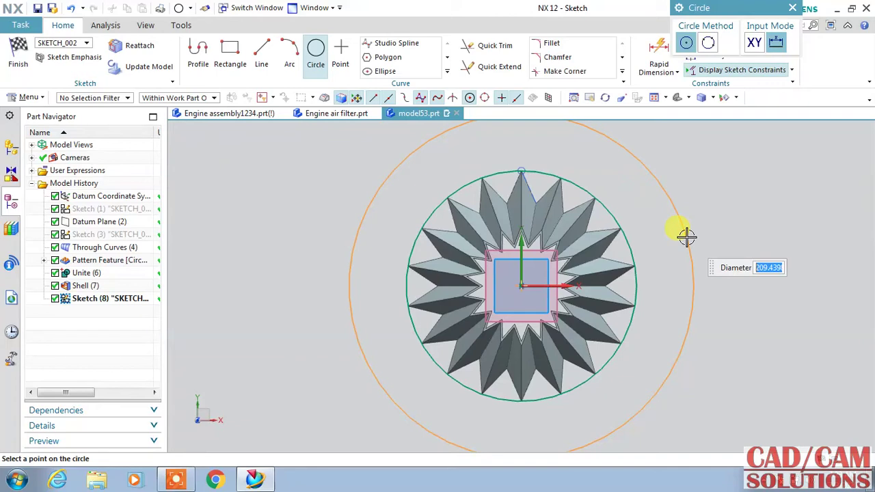
text(30)
key(Return)
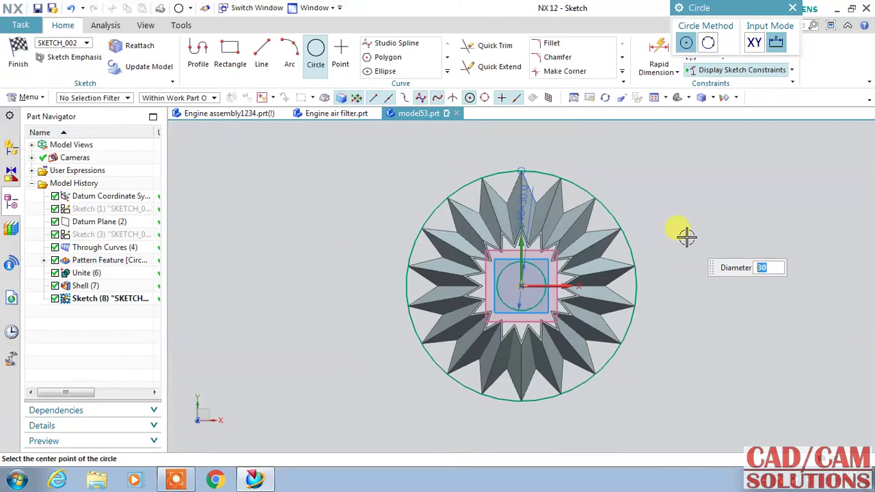
click(19, 54)
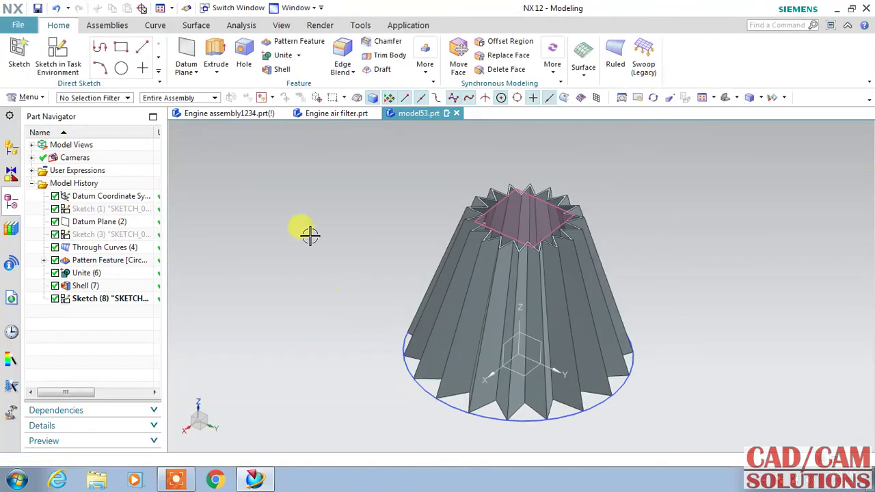
Extrude the outer 140 circle reversed 17.75 mm, united with the fluted shell as a base ring.
click(216, 51)
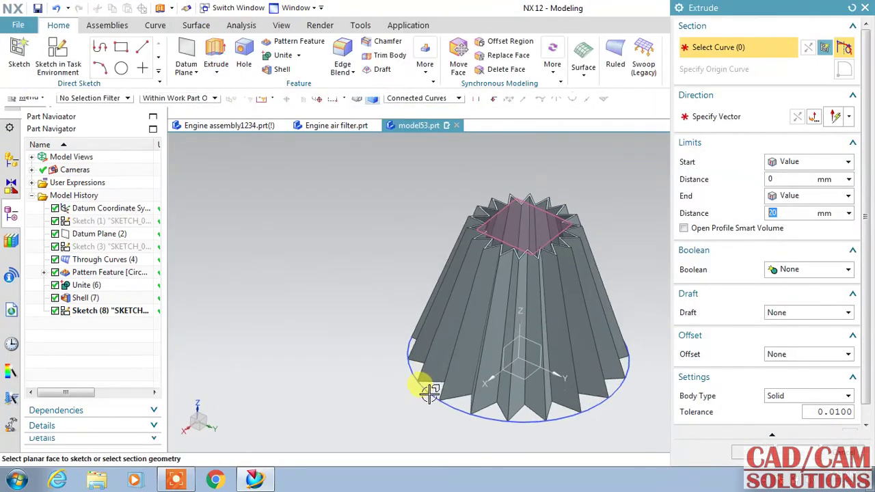
click(419, 385)
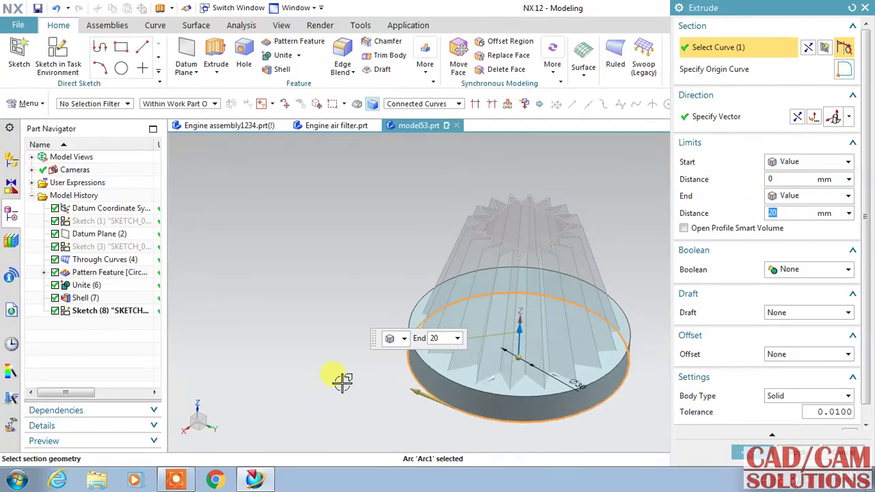
click(798, 116)
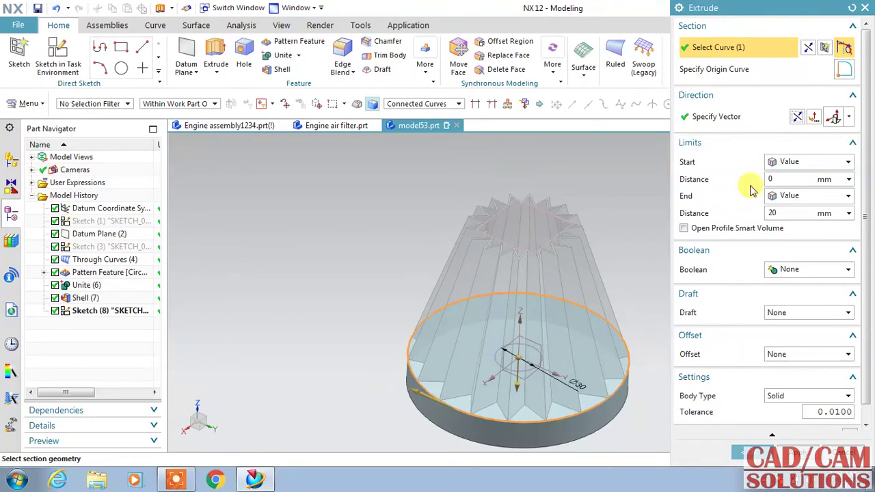
double_click(782, 213)
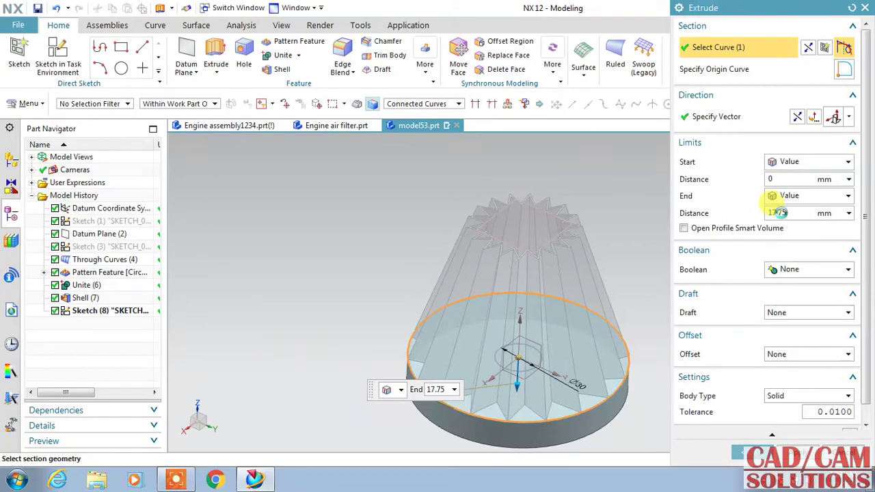
key(Return)
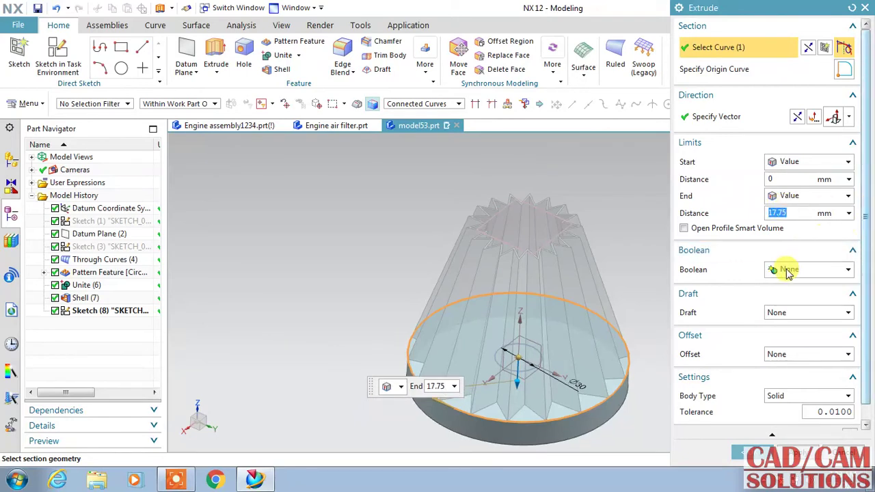
click(787, 270)
click(788, 299)
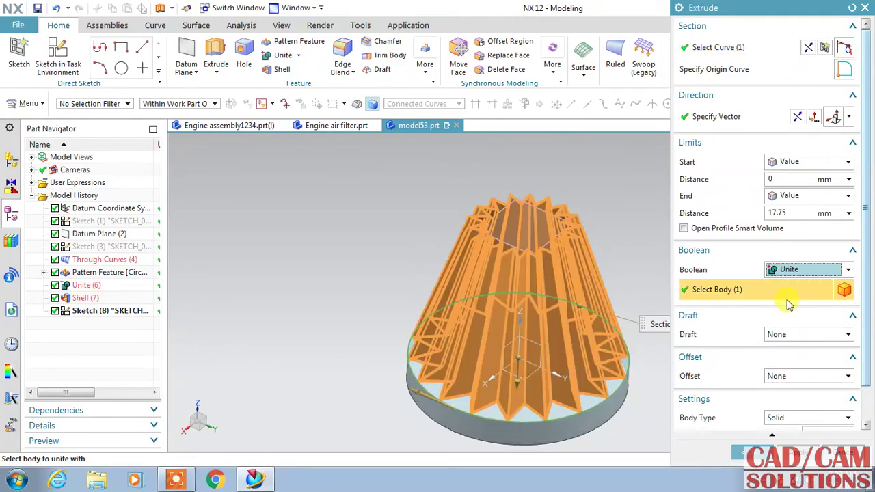
click(733, 414)
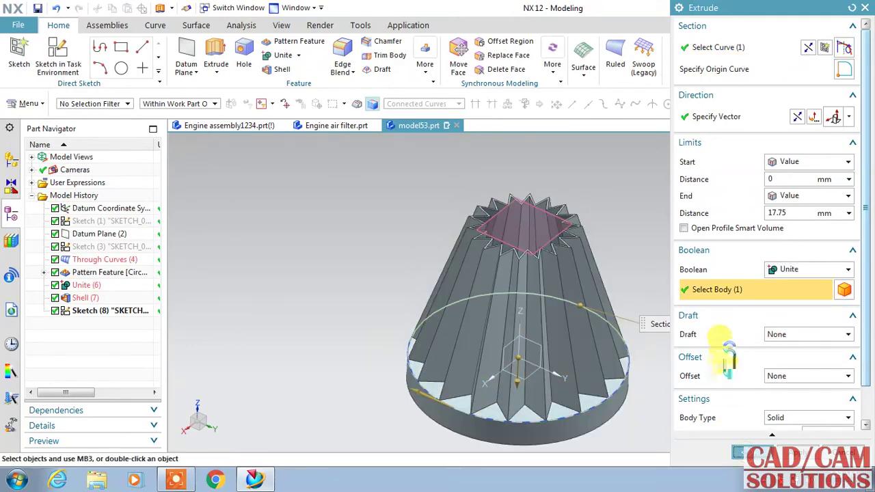
Hide Sketch (8) and select the top datum plane.
right_click(625, 352)
click(611, 213)
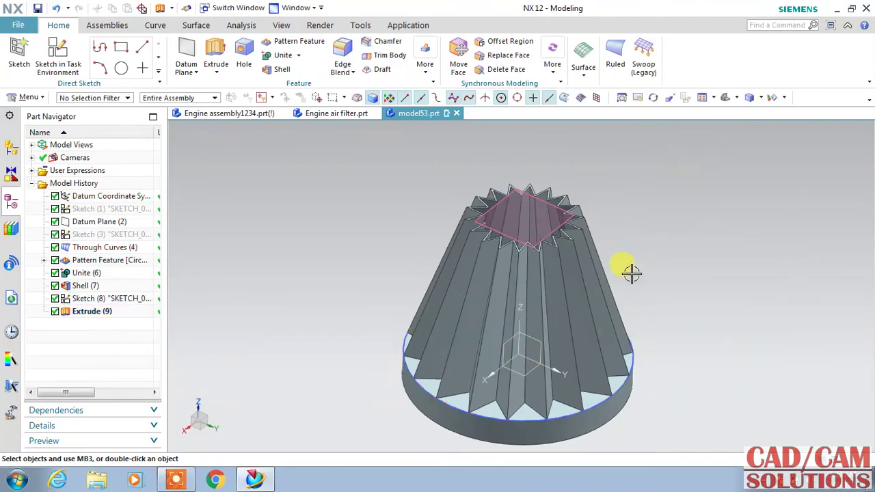
middle_drag(663, 321, 669, 306)
click(544, 200)
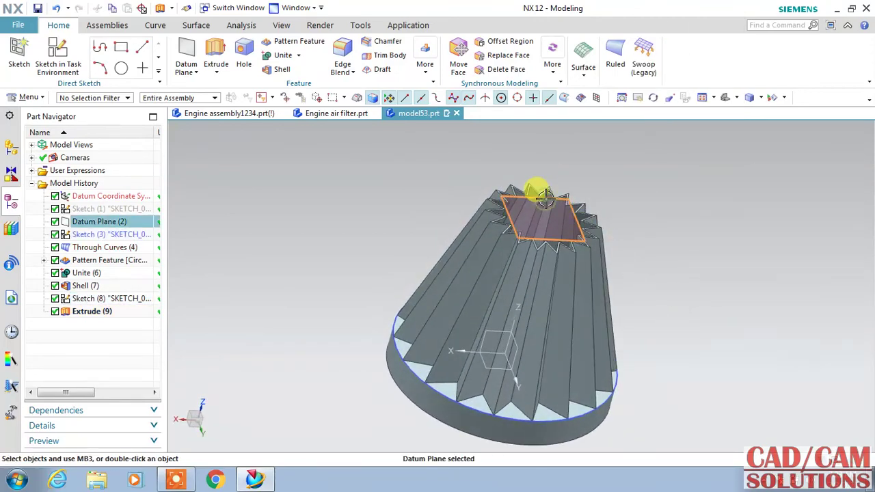
Start a new sketch placed on Datum Plane (2) at the filter's top.
key(s)
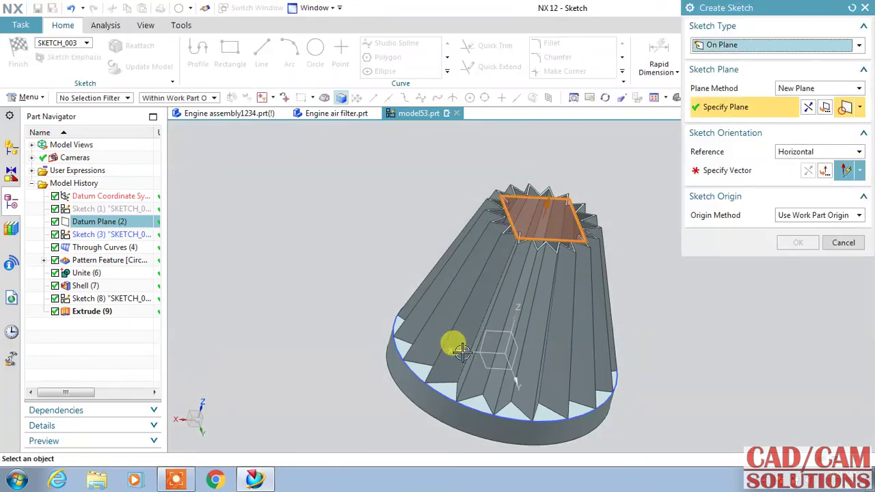
middle_click(462, 352)
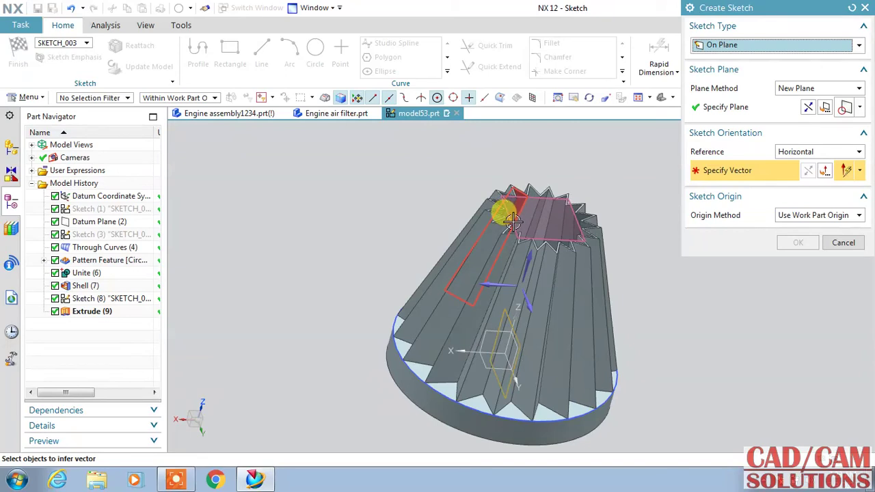
click(455, 344)
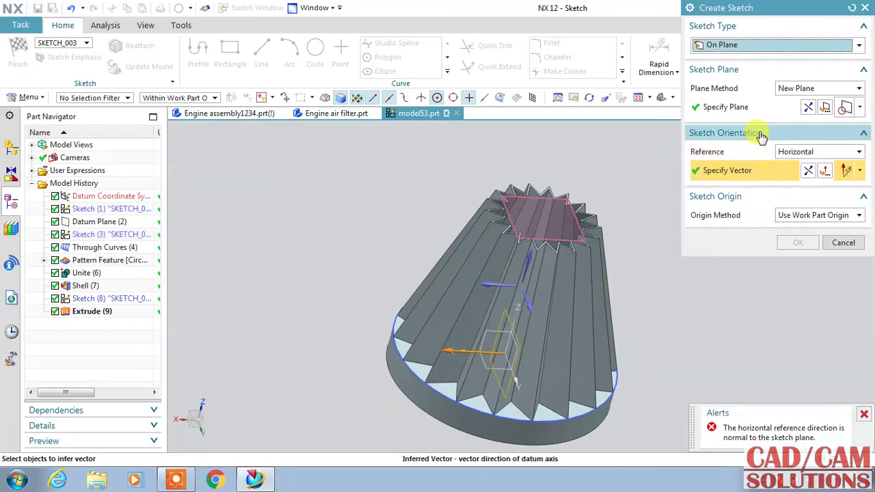
click(746, 108)
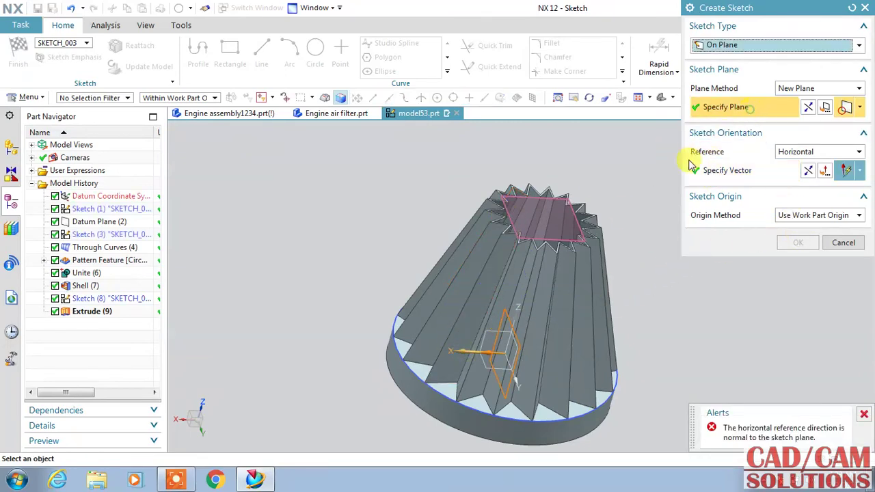
click(571, 212)
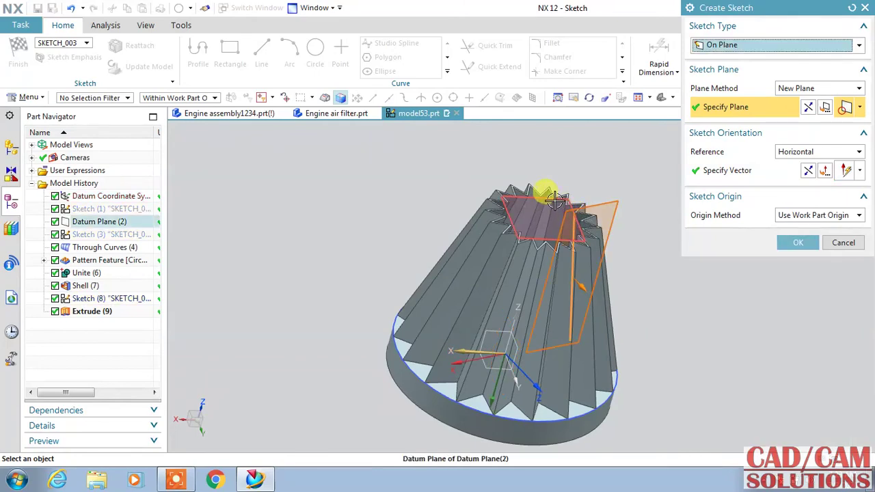
click(551, 199)
click(793, 244)
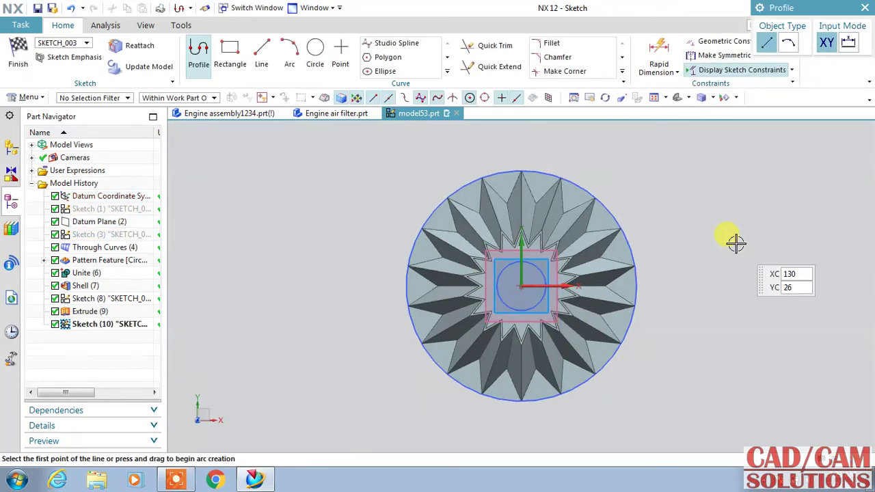
Draw a 73-diameter circle centred on the origin and finish the sketch.
click(315, 47)
click(521, 287)
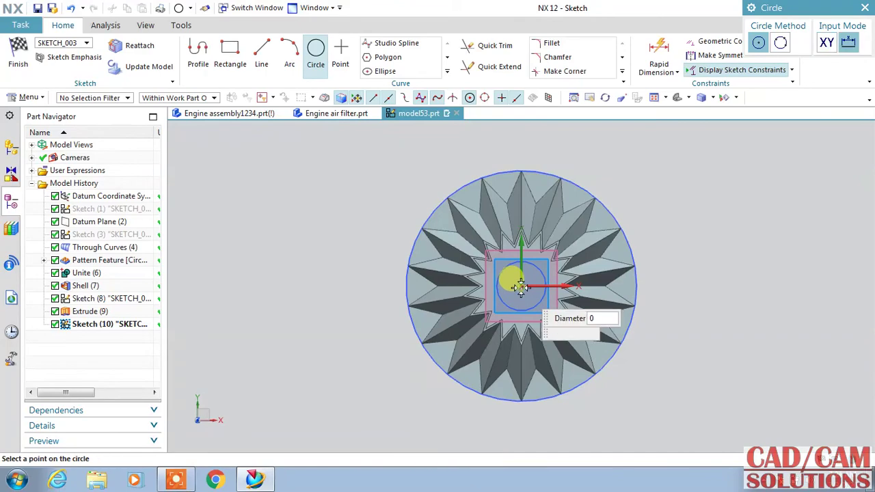
click(521, 233)
key(Escape)
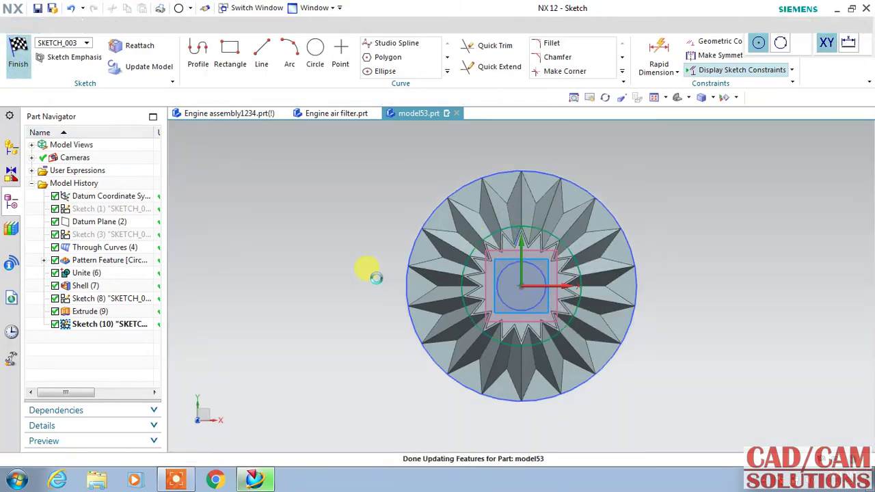
key(ctrl+q)
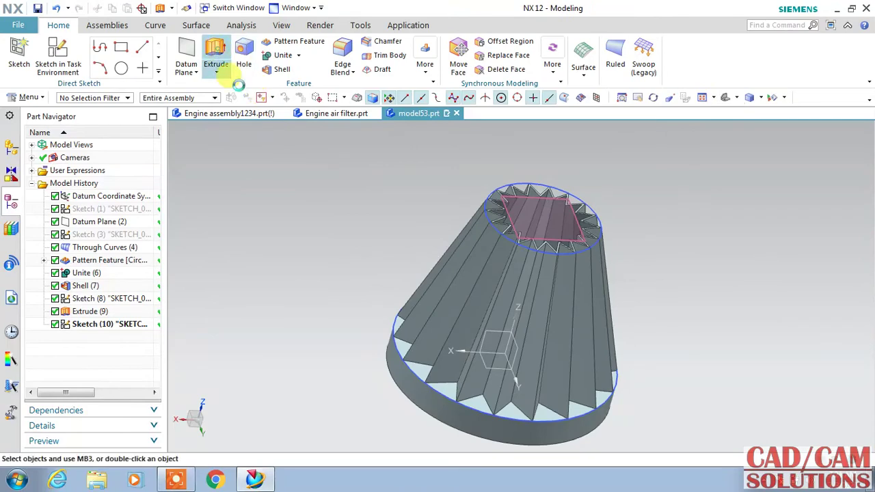
Extrude the 73 circle 17.75 mm, united, as a top cap.
click(560, 194)
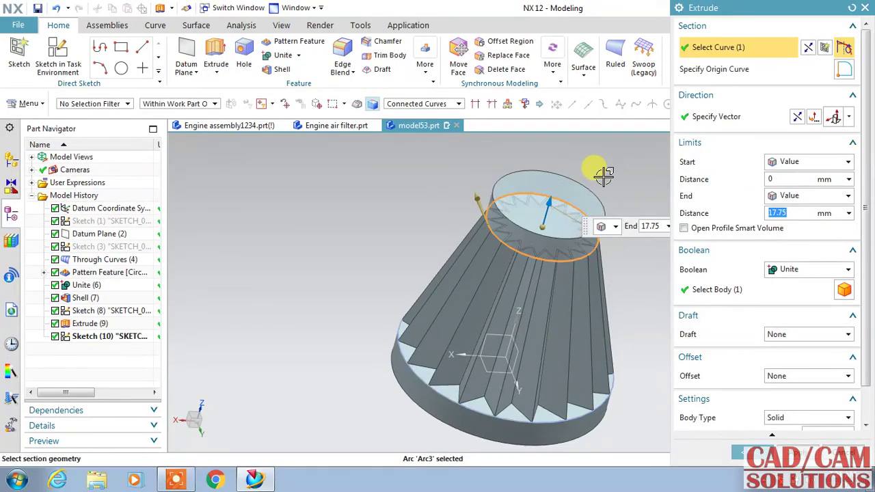
click(757, 454)
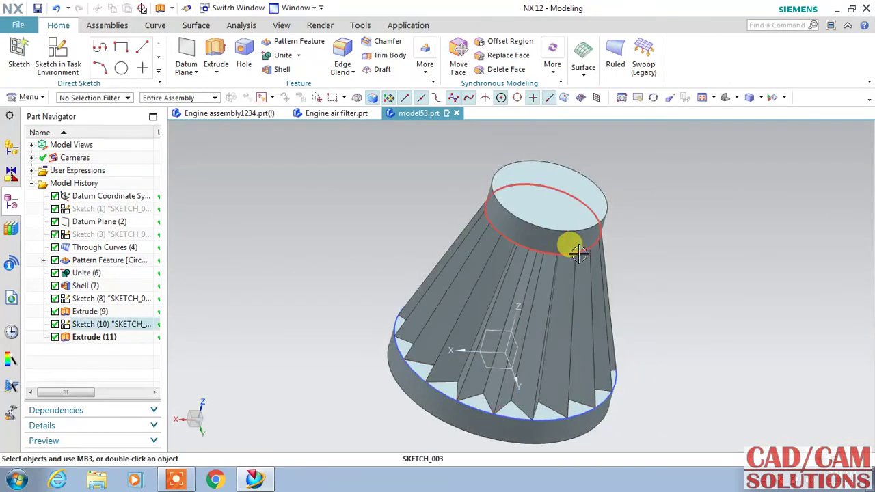
click(344, 50)
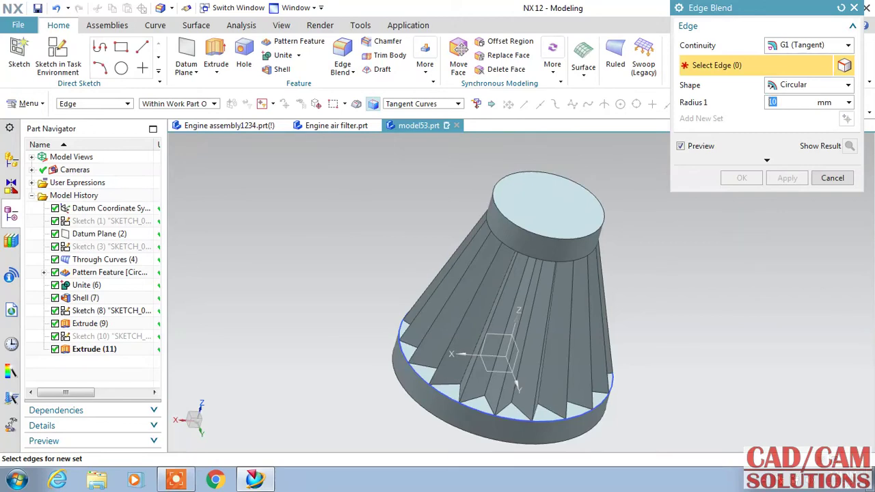
Blend the top cap's outer edge and the base ring's bottom edge with a 10 mm radius.
click(599, 203)
click(620, 428)
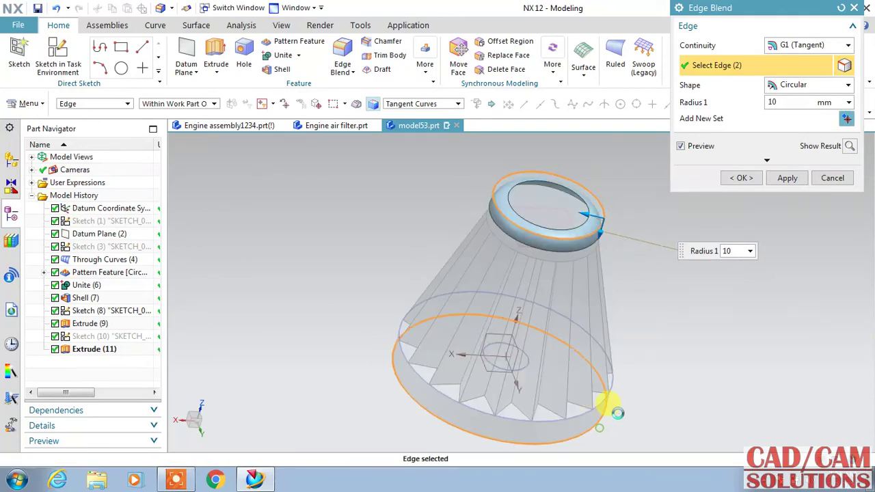
click(743, 180)
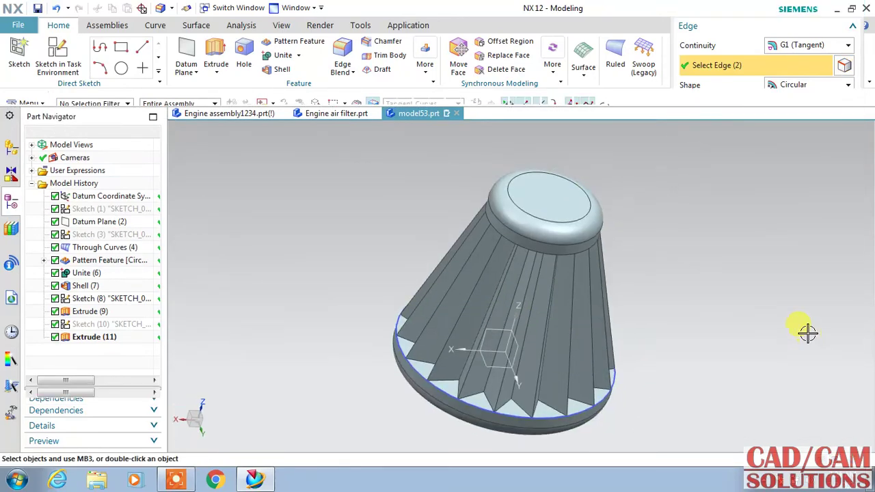
mouse_move(742, 329)
middle_down()
mouse_move(746, 280)
mouse_move(672, 328)
middle_up()
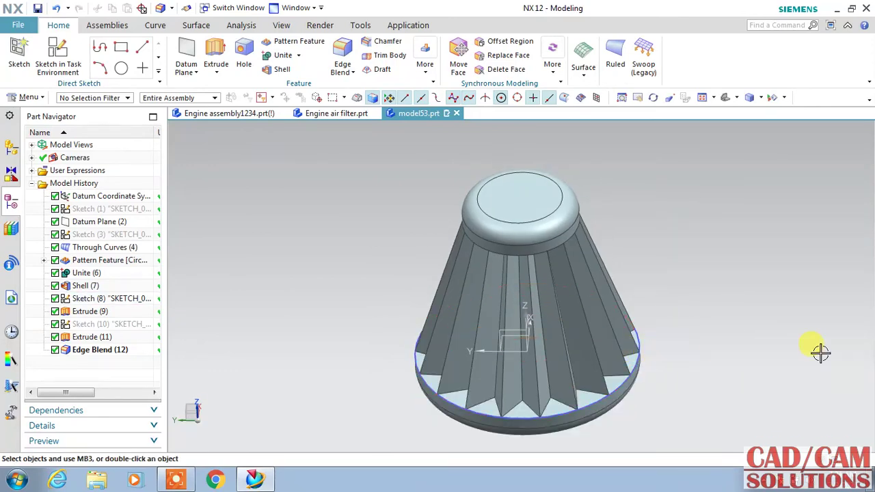
right_drag(718, 258, 715, 301)
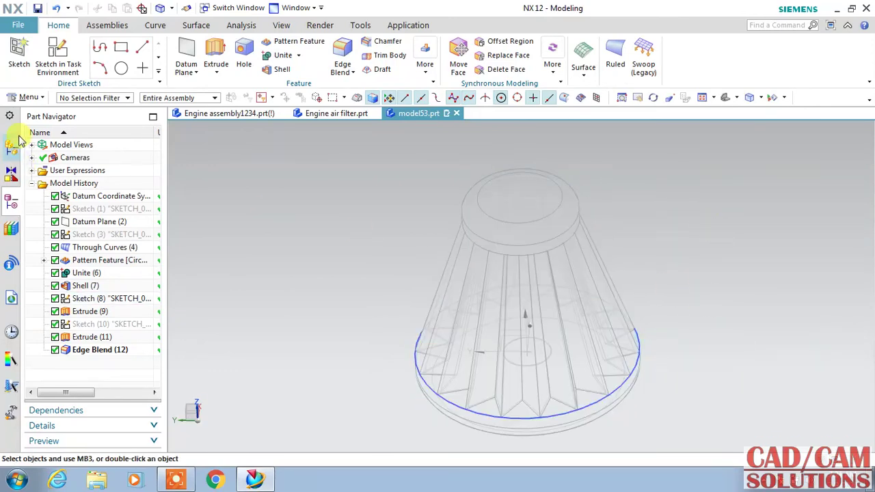
Extrude the Ø30 circle 17.75 mm with Subtract to cut a central bore through the base.
click(215, 54)
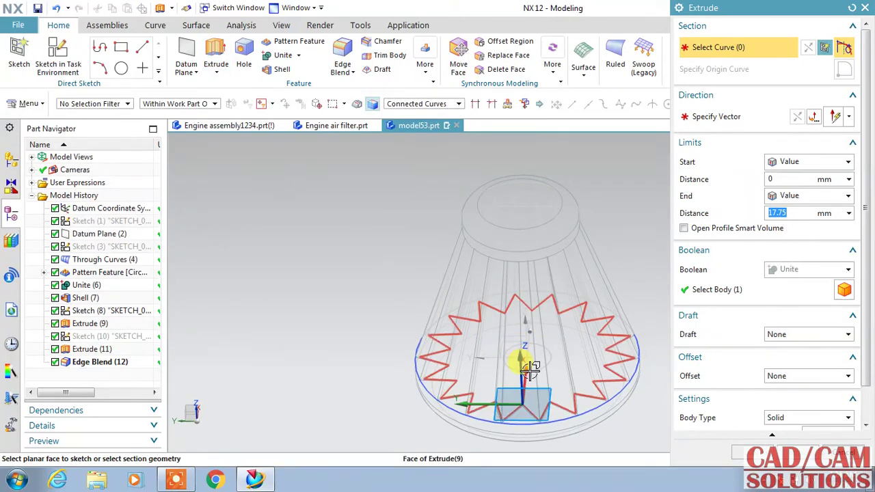
click(532, 367)
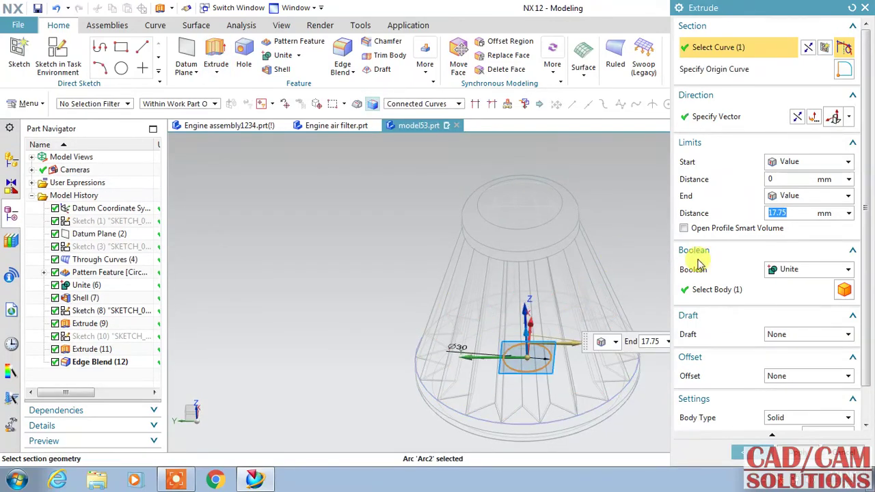
click(799, 116)
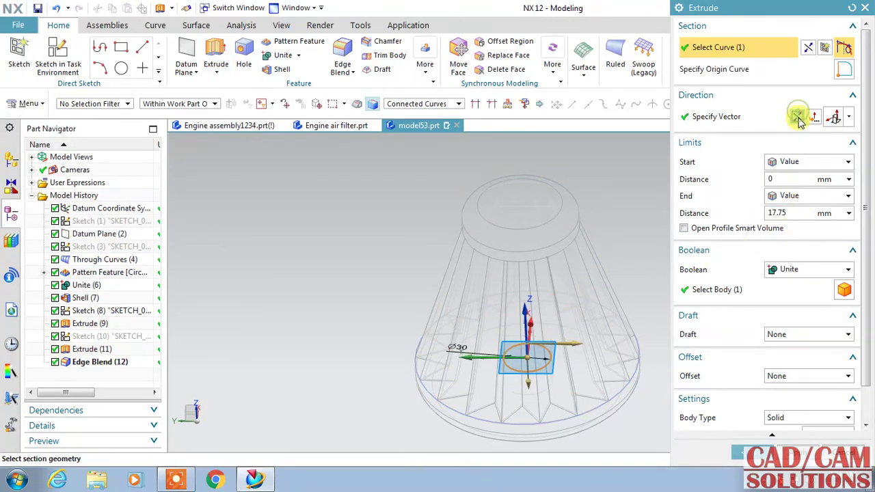
click(793, 269)
click(783, 307)
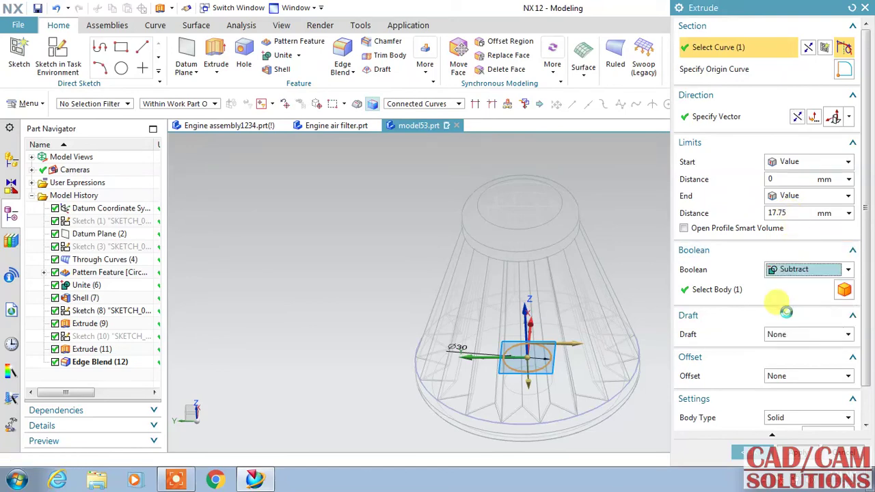
click(740, 435)
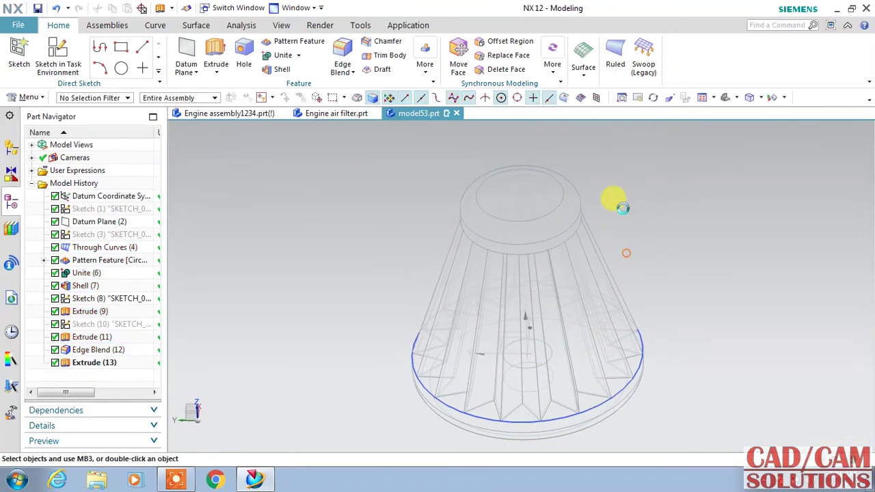
mouse_move(664, 276)
middle_down()
mouse_move(675, 181)
mouse_move(667, 210)
mouse_move(622, 235)
mouse_move(588, 237)
mouse_move(595, 228)
middle_up()
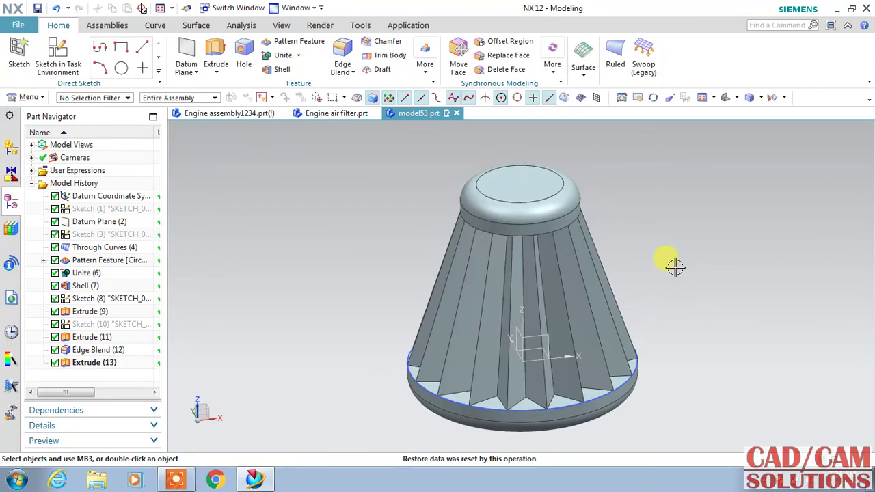
Hide the leftover base sketch curve and set the filter's solid body colour to yellow.
click(585, 397)
key(ctrl+b)
click(281, 25)
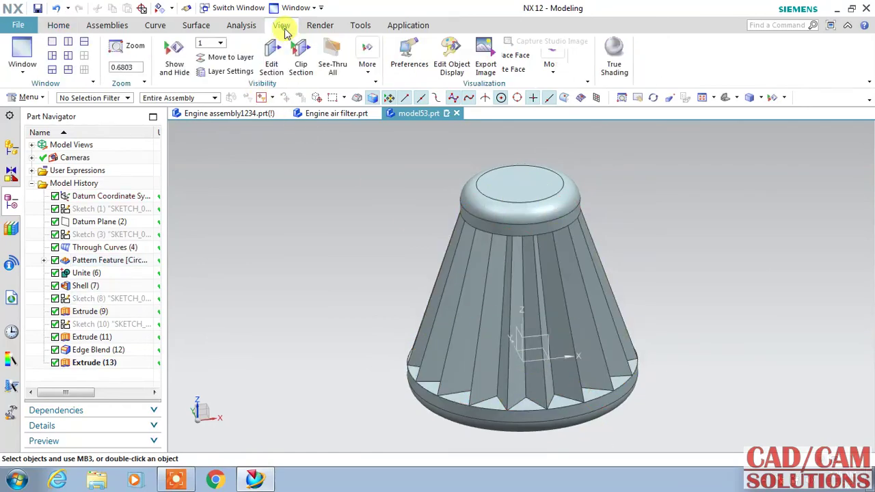
click(448, 60)
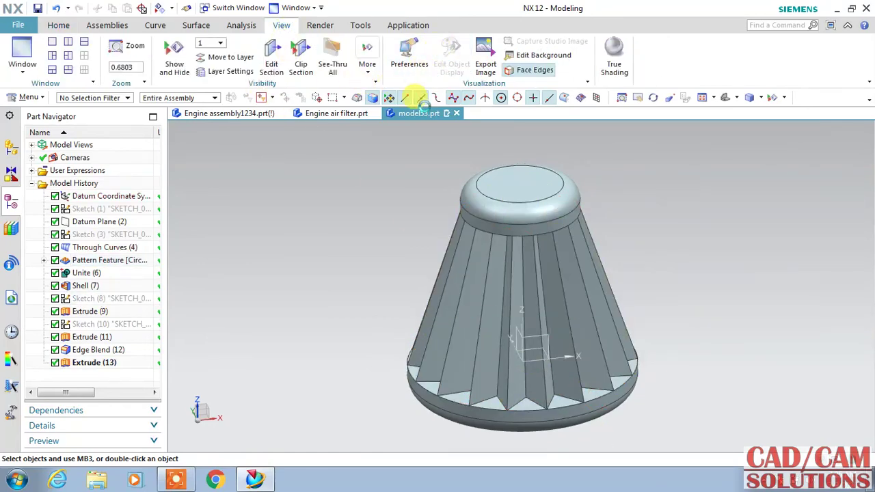
click(510, 190)
click(796, 132)
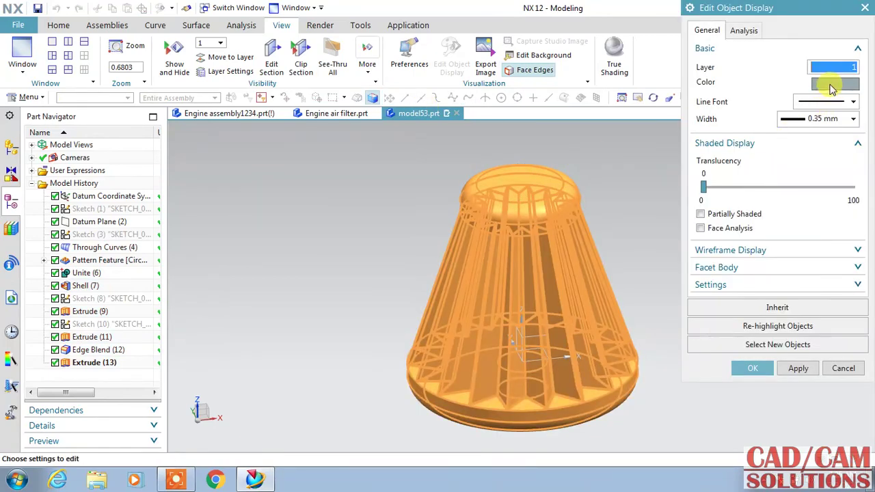
click(830, 89)
click(737, 219)
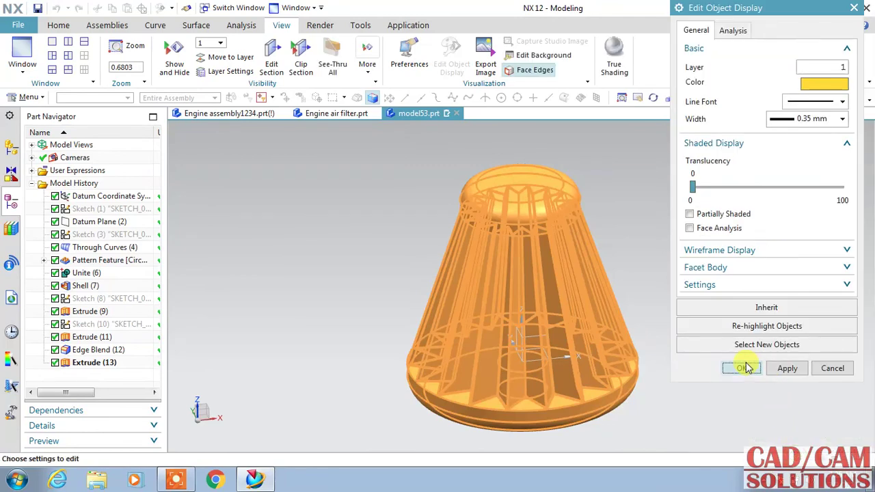
click(748, 367)
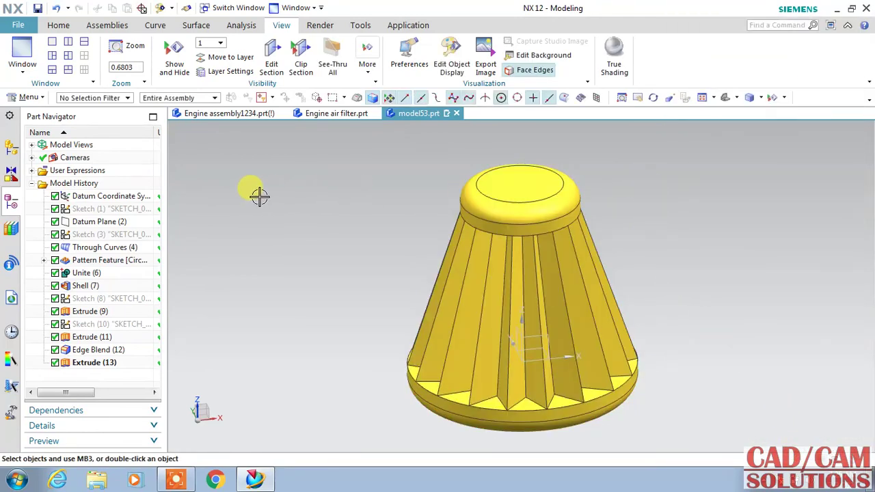
click(113, 197)
Hide the datum coordinate system and inspect the grey filter in Engine air filter.prt.
right_click(113, 197)
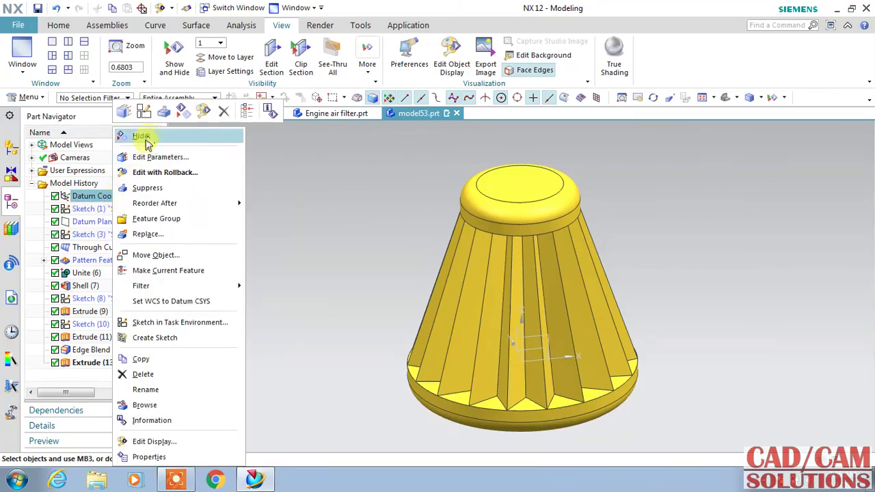
click(126, 135)
click(324, 118)
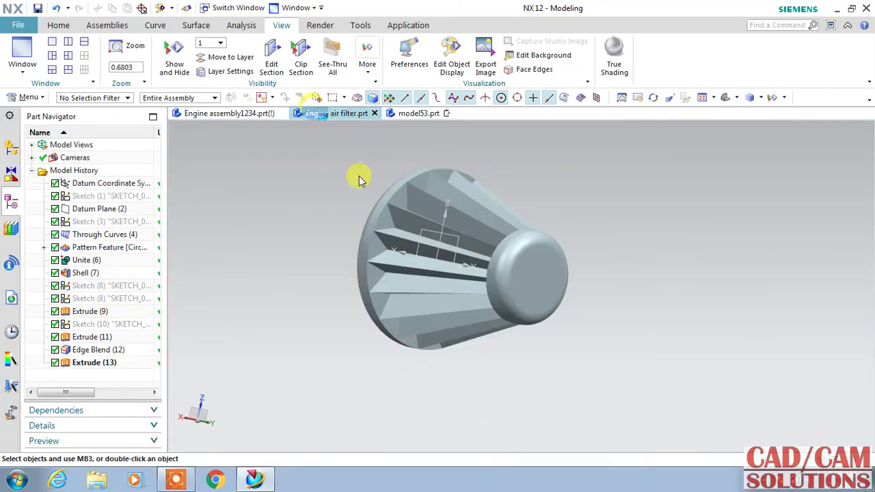
mouse_move(635, 347)
middle_down()
mouse_move(602, 279)
mouse_move(488, 195)
middle_up()
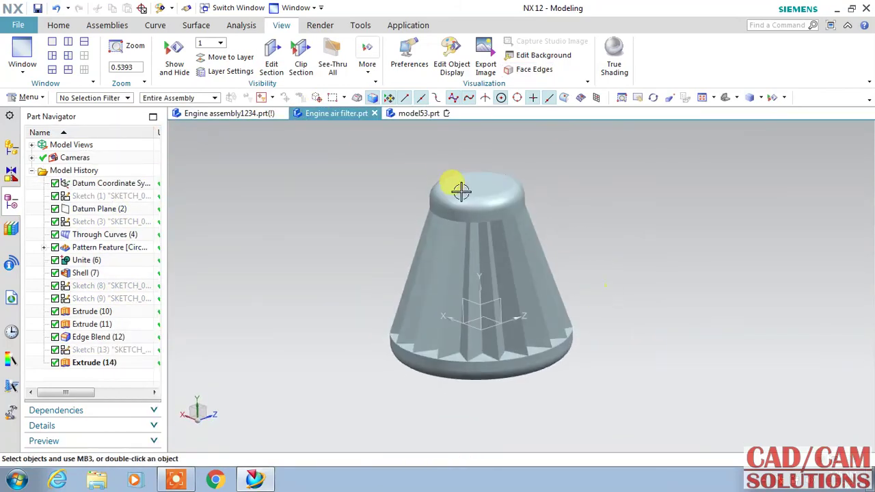
Compare the yellow filter in model53.prt with the grey Engine air filter model.
click(414, 113)
click(414, 114)
middle_drag(394, 233, 419, 301)
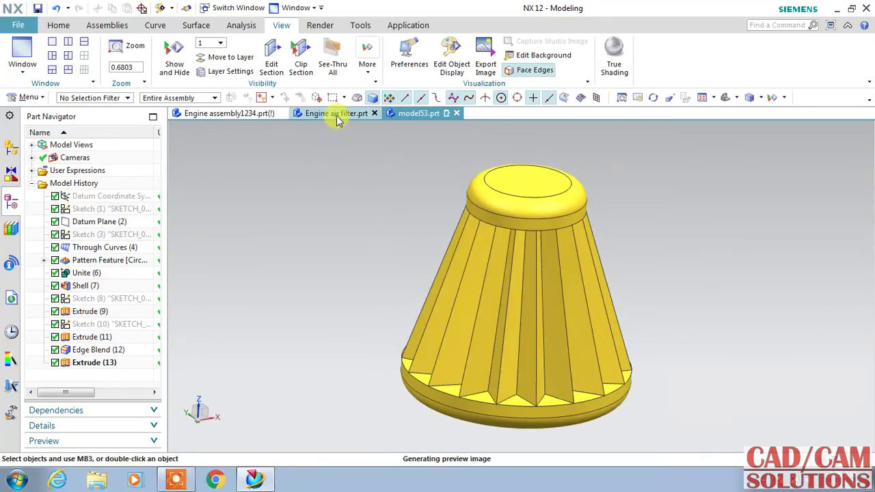
click(337, 113)
mouse_move(374, 305)
middle_down()
mouse_move(361, 246)
mouse_move(384, 284)
middle_up()
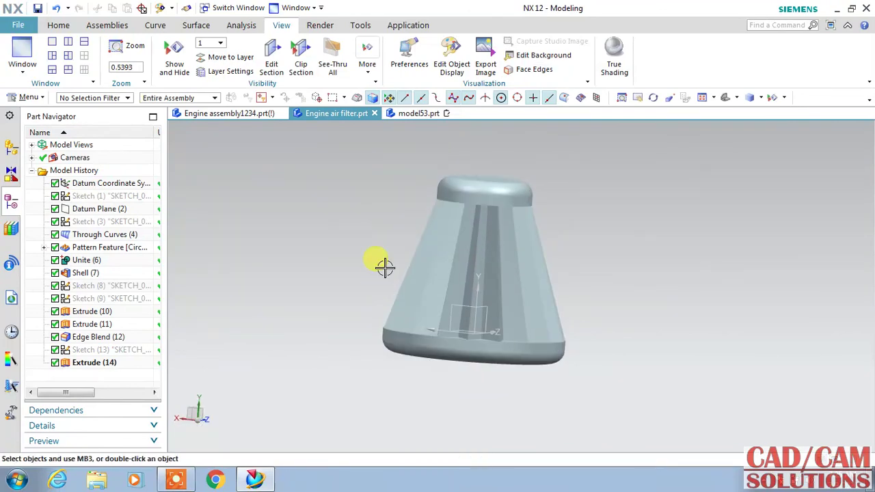
click(419, 115)
mouse_move(649, 254)
middle_down()
mouse_move(653, 260)
mouse_move(638, 197)
mouse_move(613, 269)
mouse_move(611, 250)
middle_up()
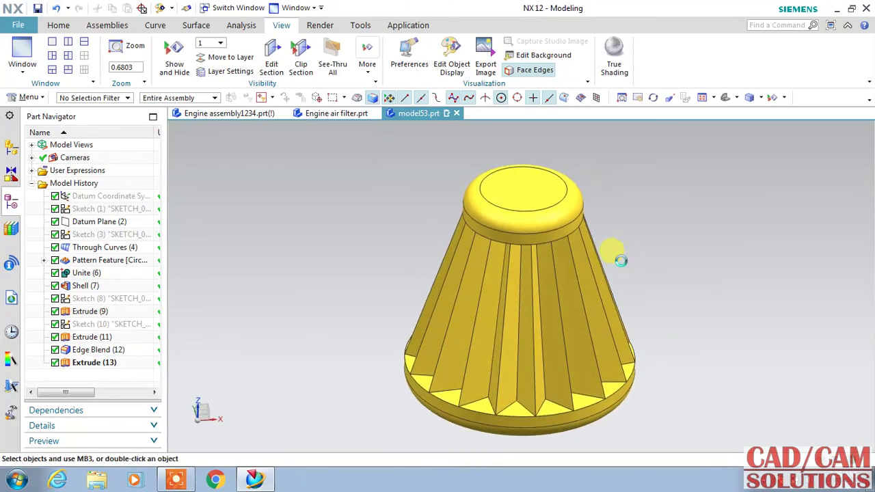